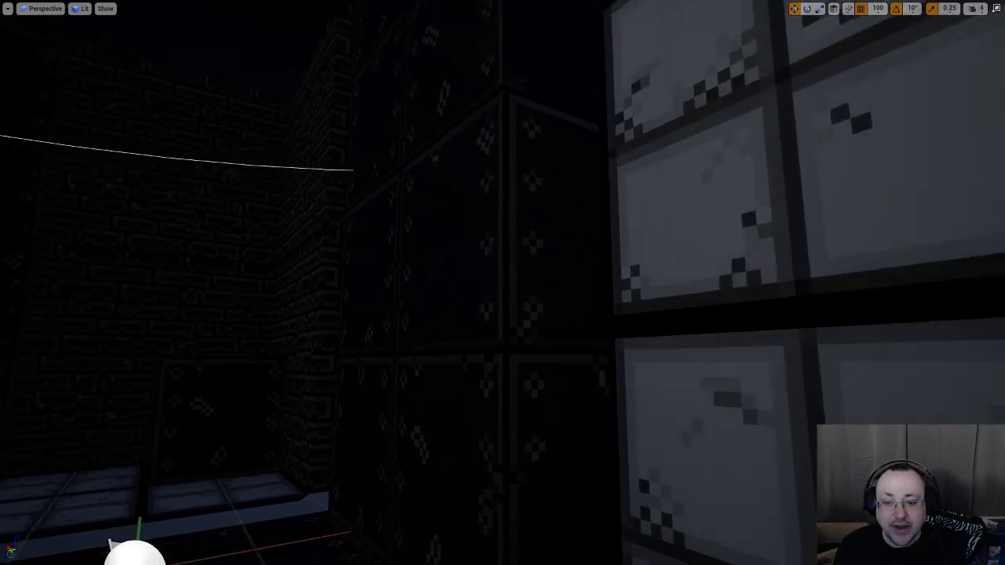
Move the point light from the pale tile samples over to the dark brick corner
key("s")
key("w")
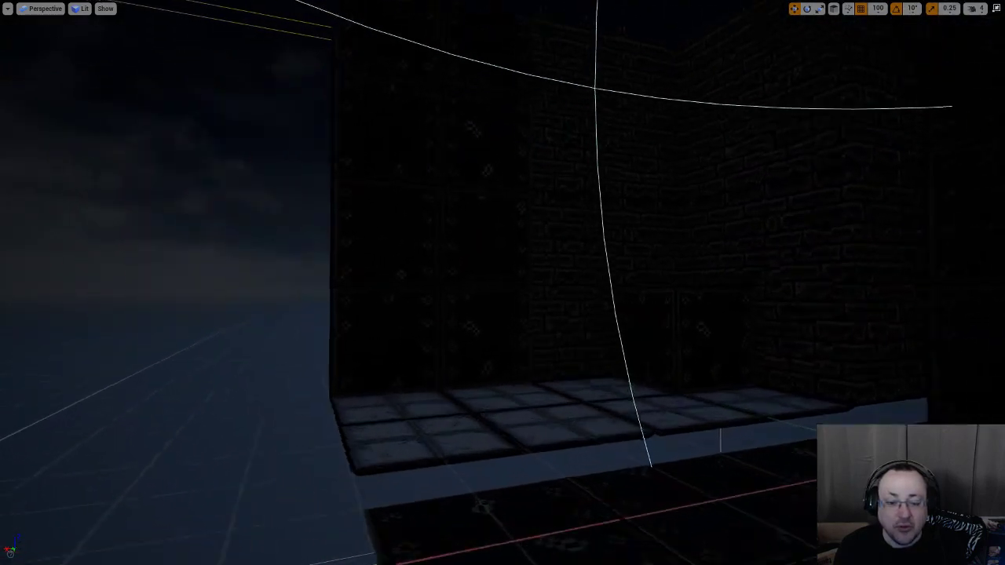
key("s")
key("s")
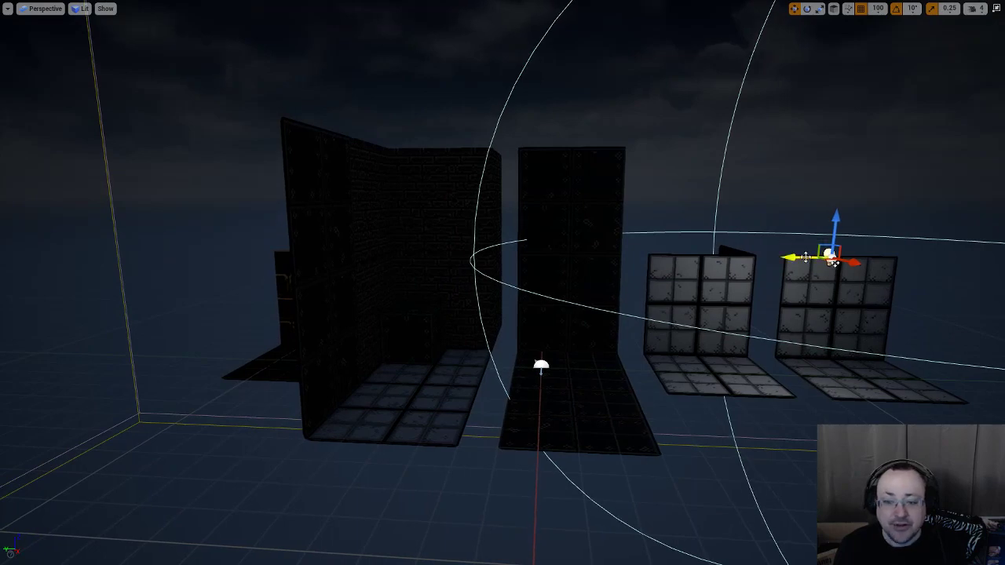
left_click_drag(818, 251, 445, 254)
key("f")
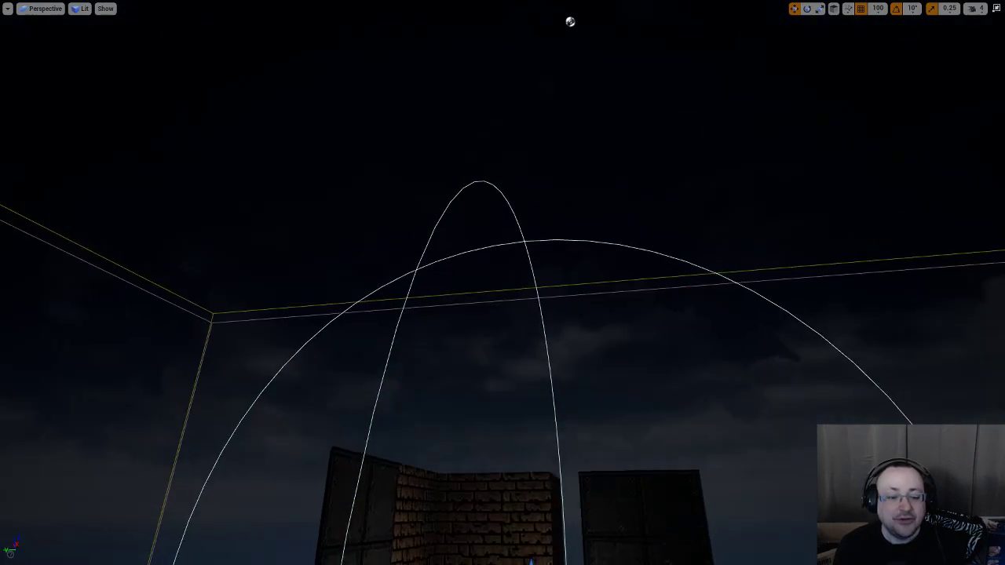
scroll(508, 308, "down", 3)
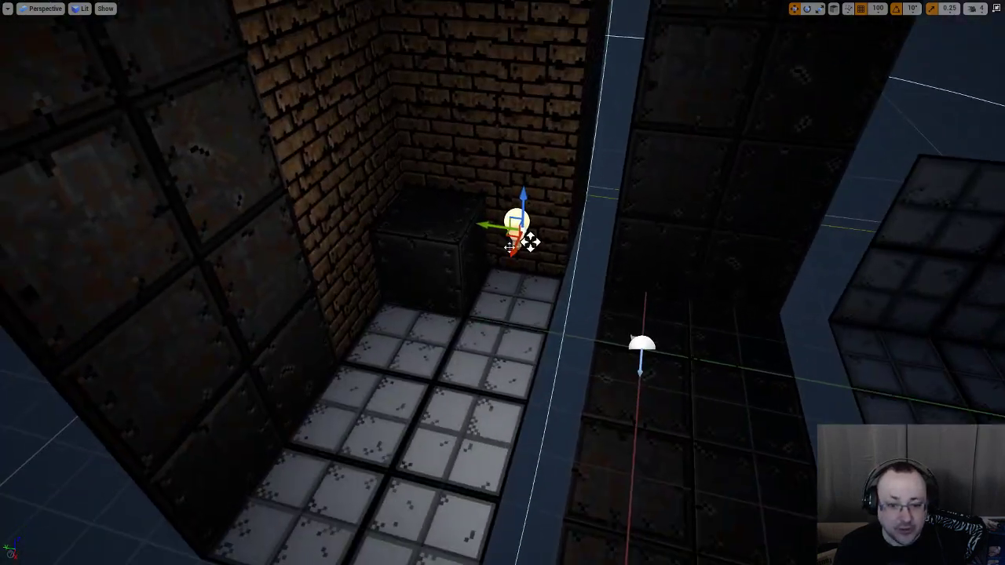
Shift the light away from the brick corner and place it in front of the metal panel wall
left_click_drag(524, 245, 470, 287)
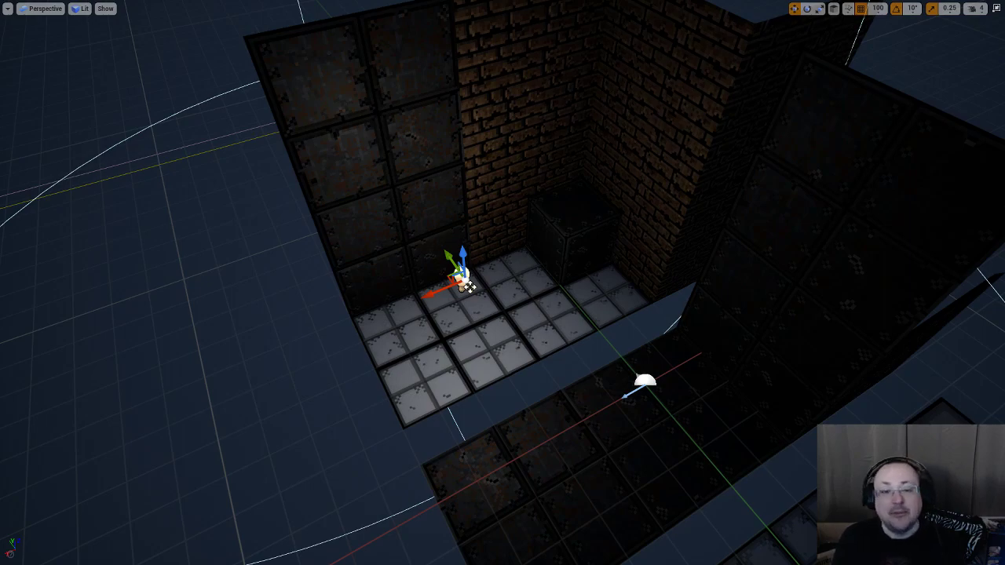
left_click_drag(470, 287, 499, 477)
key("w")
key("s")
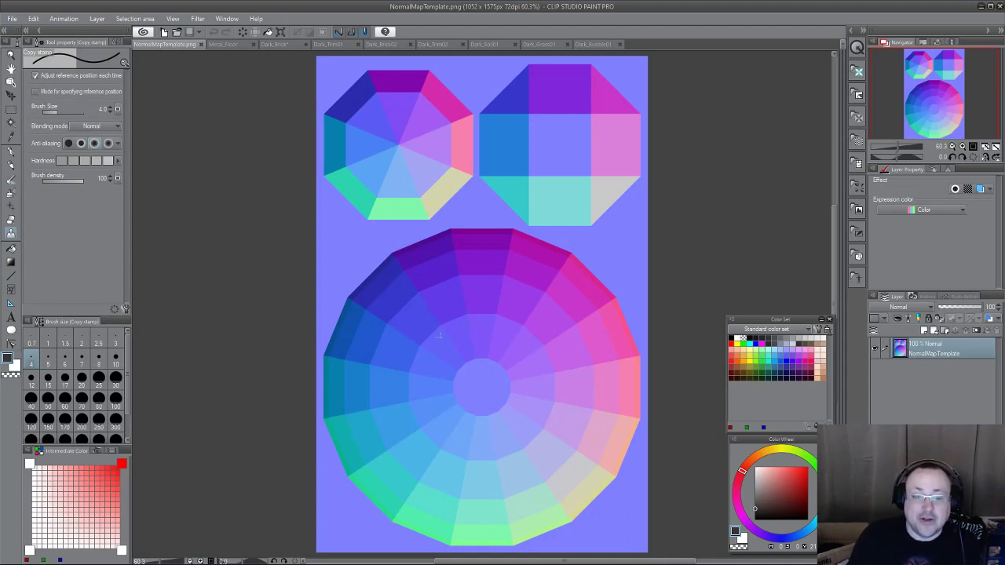
View the Dark_Brick texture in Clip Studio Paint and return to the Unreal Editor viewport
left_click(281, 43)
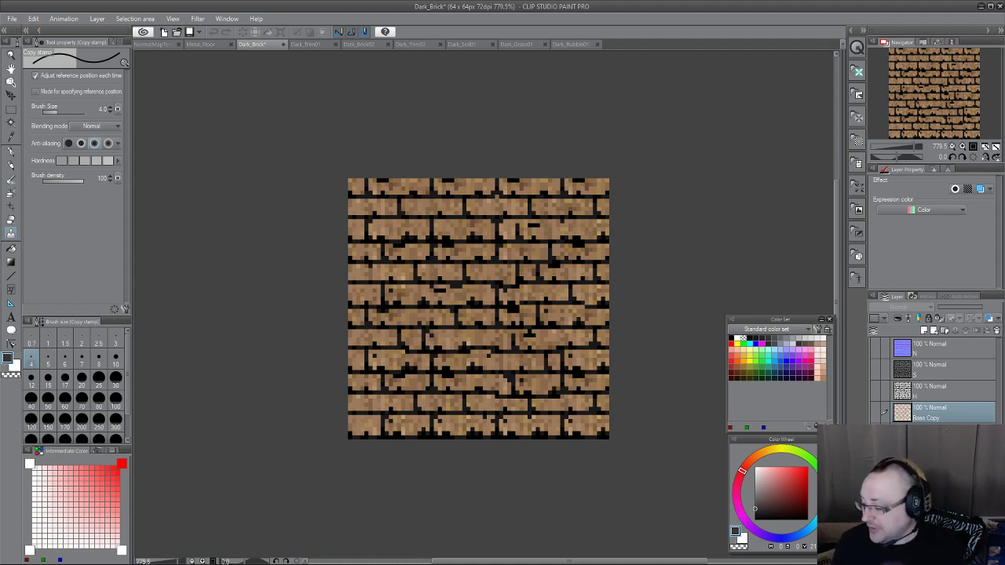
key("alt+Tab")
Sweep the light low across the floor tiles beside the metal panels to check how the surfaces react
left_click_drag(499, 476, 350, 450)
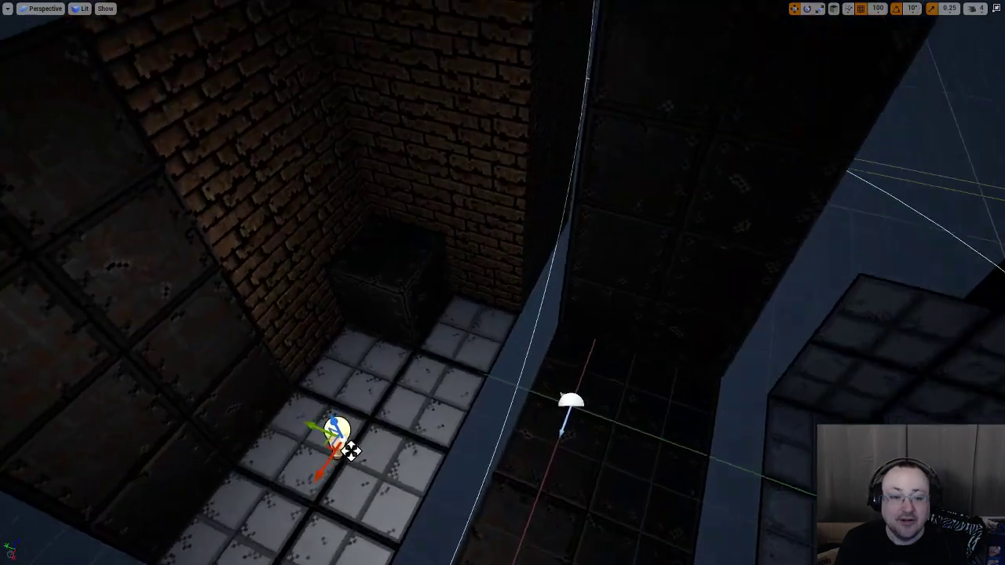
key("w")
key("s")
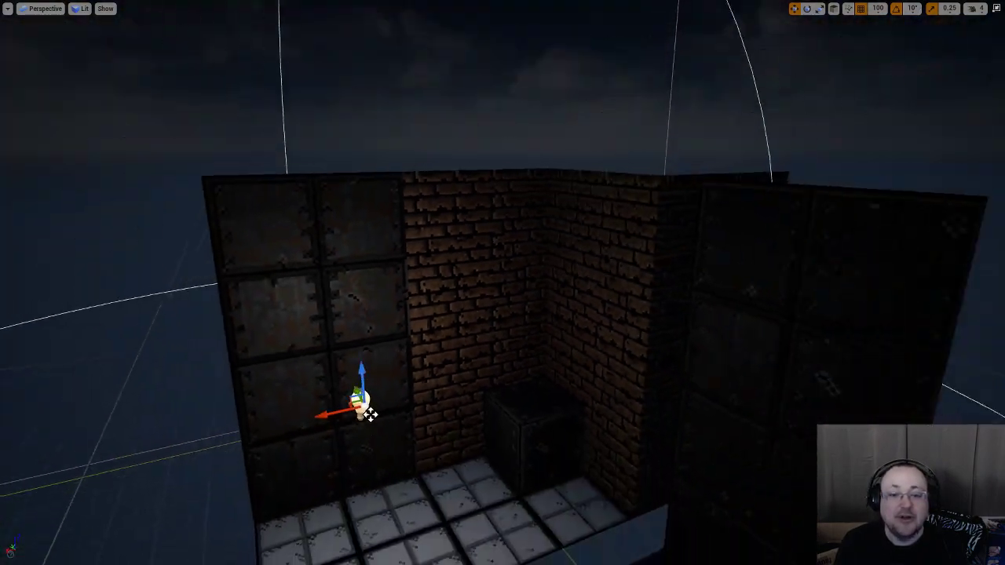
key("w")
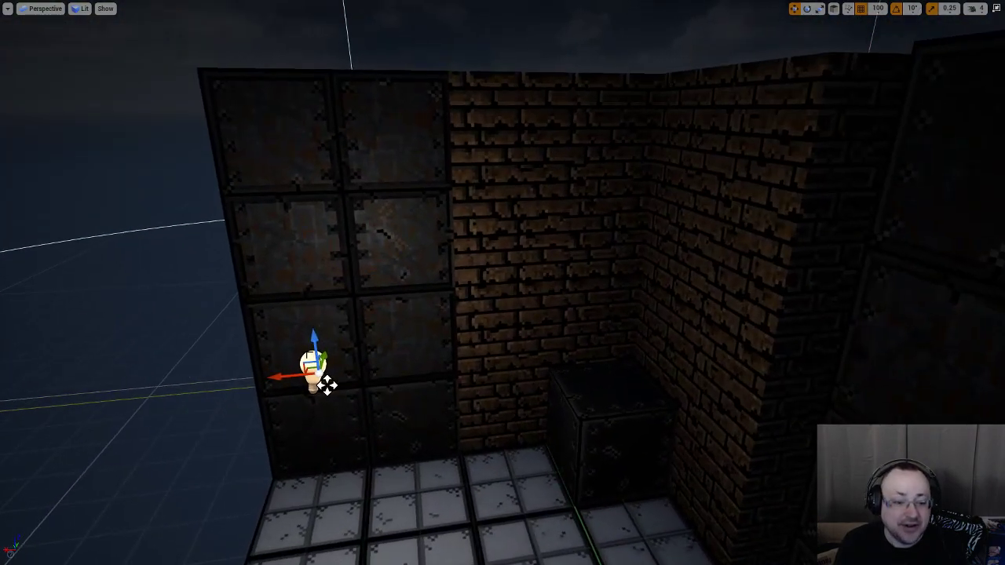
Raise the light to the top of the brick wall next to the metal panels
left_click_drag(327, 385, 588, 110)
key("a")
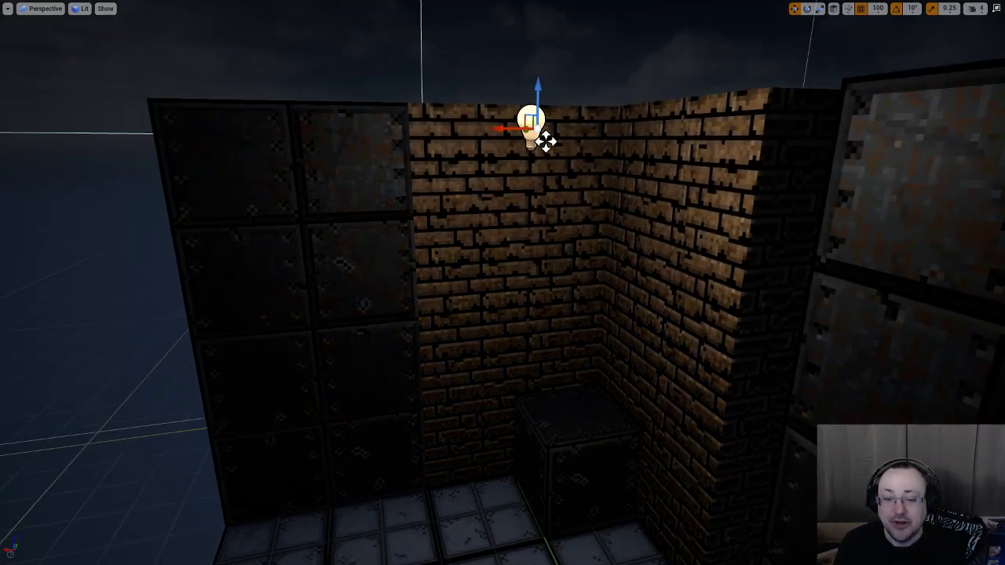
key("s")
left_click_drag(673, 202, 493, 3)
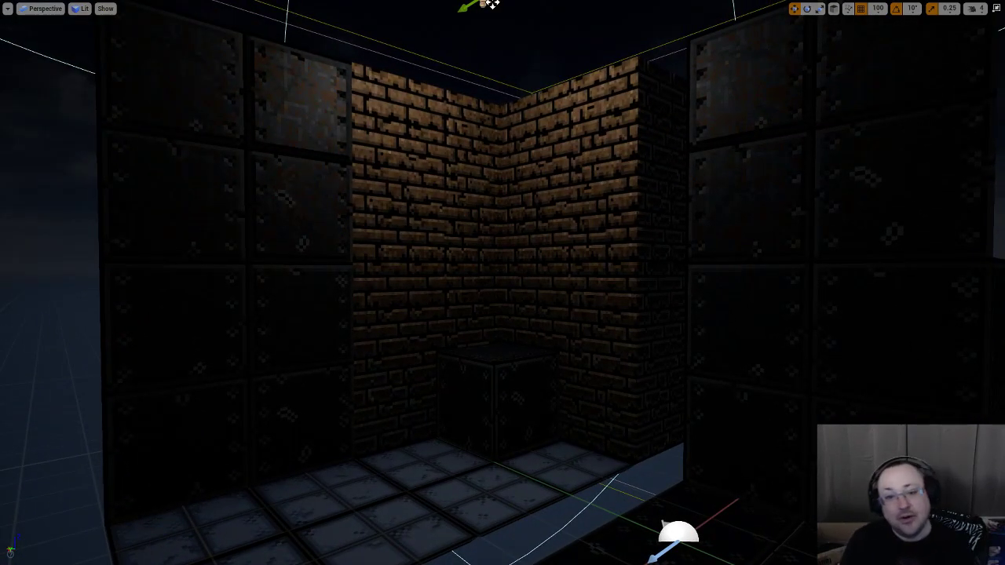
Sweep the light along the top of both brick walls and lower it in front of the corner
left_click_drag(492, 3, 628, 201)
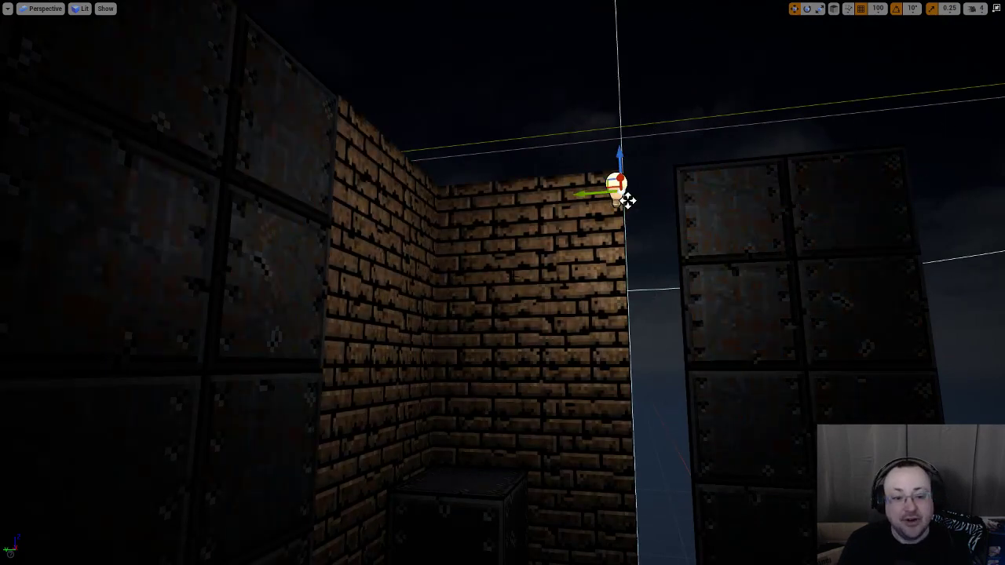
left_click_drag(623, 289, 623, 236)
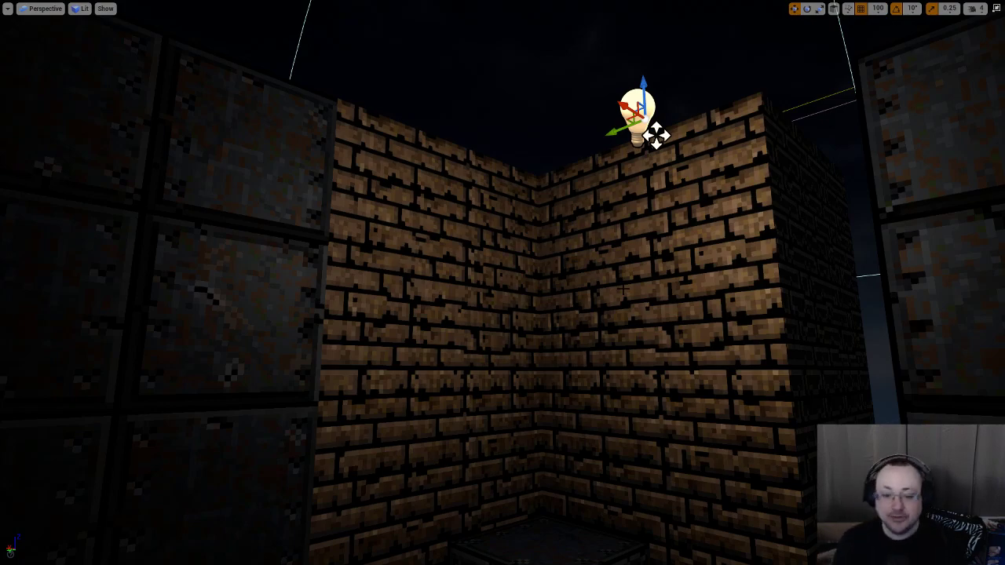
left_click_drag(638, 295, 589, 369)
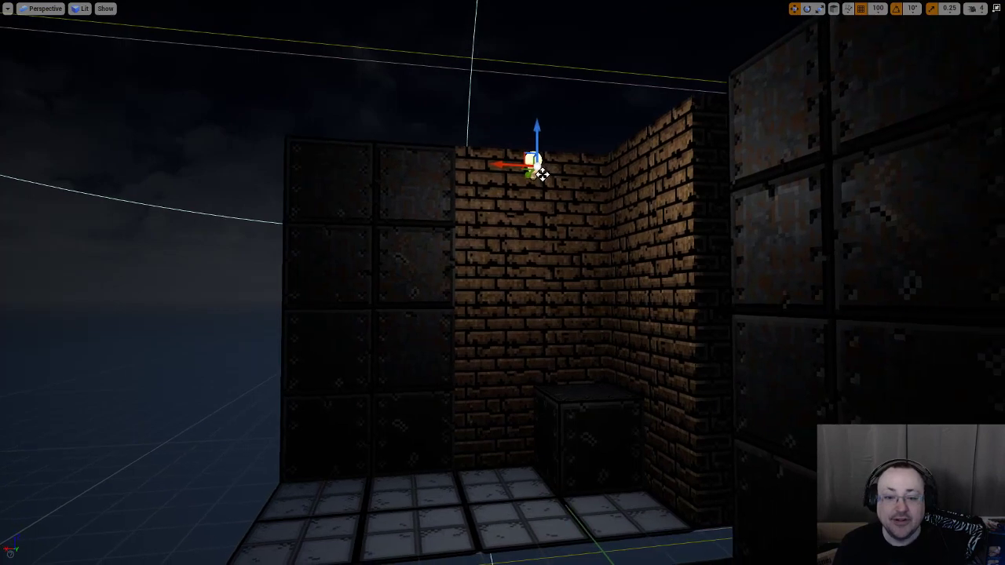
left_click_drag(542, 175, 439, 341)
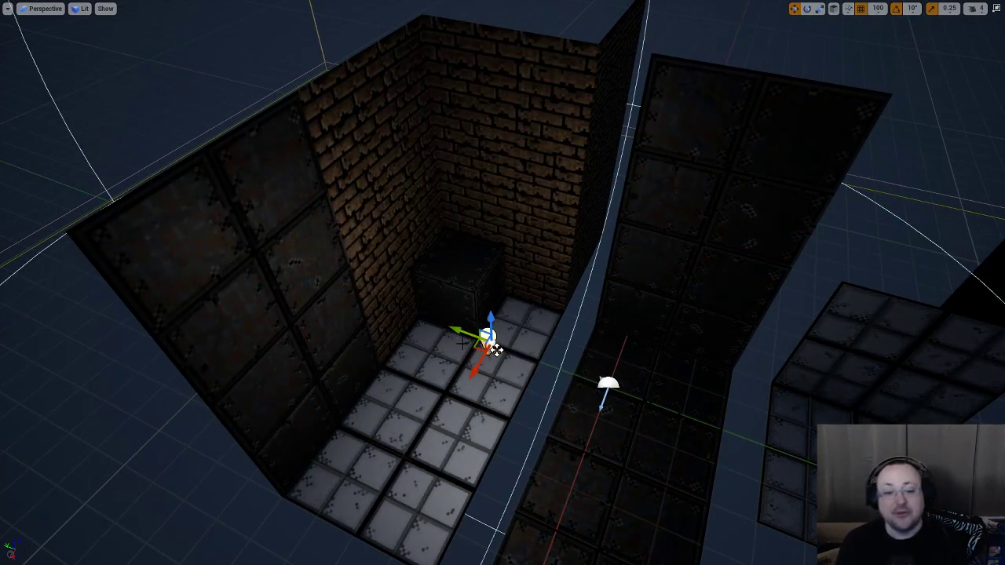
Place the light at upper wall height in front of the metal panels, close to the brick corner
left_click_drag(579, 325, 503, 265)
scroll(509, 219, "down", 2)
left_click_drag(626, 322, 560, 171)
scroll(560, 169, "down", 8)
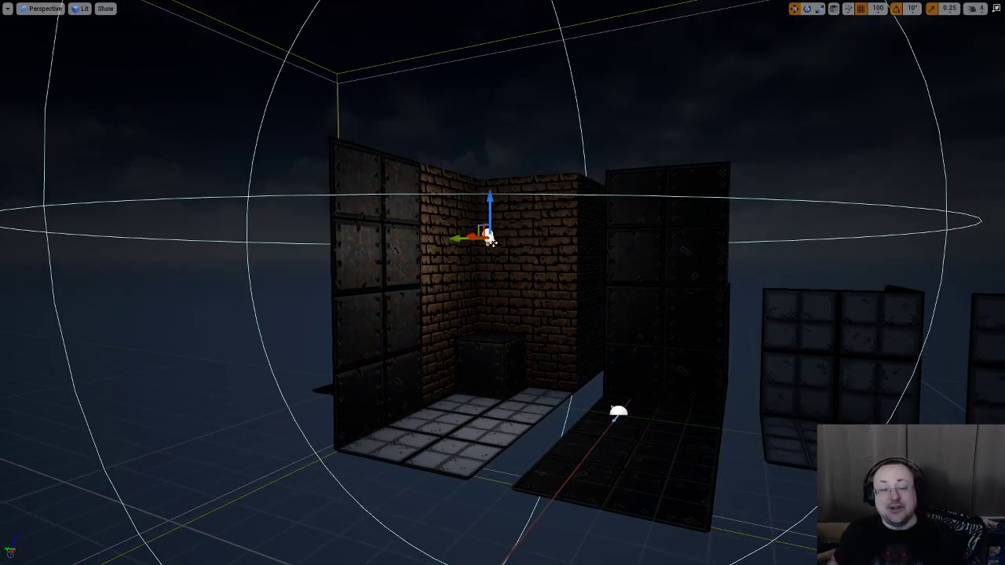
key("d")
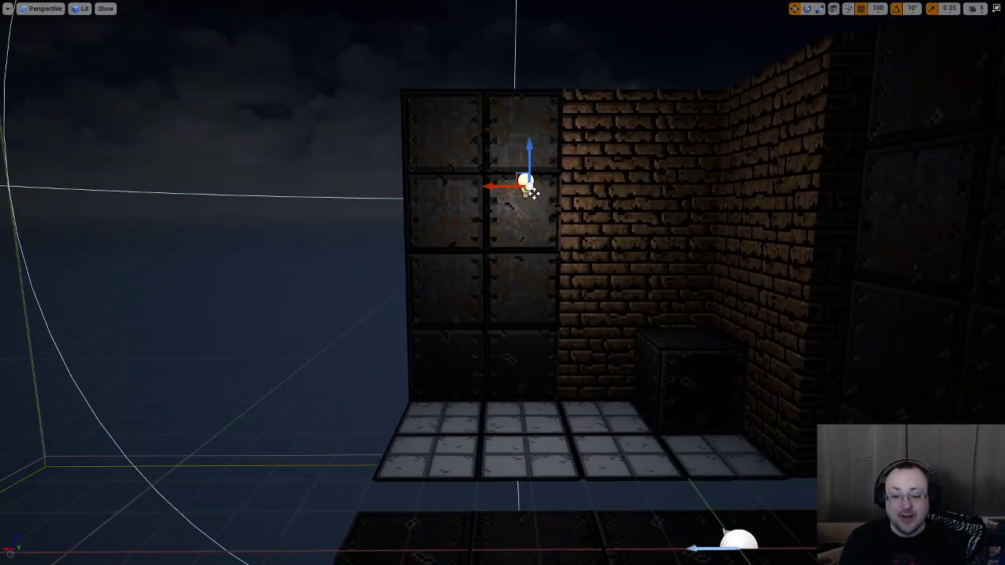
Duplicate the brick wall with its floor section and place the copy on the open side of the metal panels
left_click(601, 423)
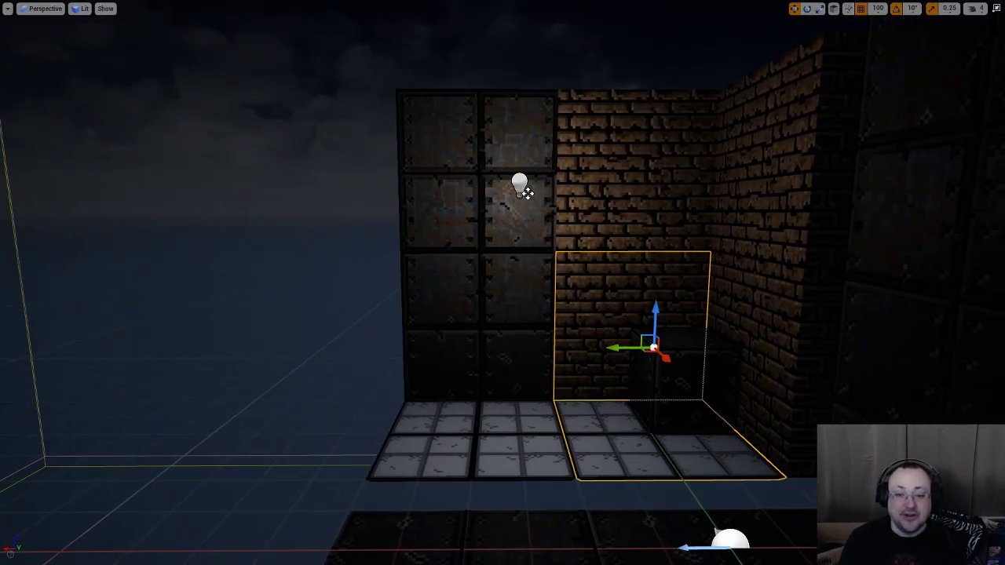
left_click_drag(620, 166, 237, 153)
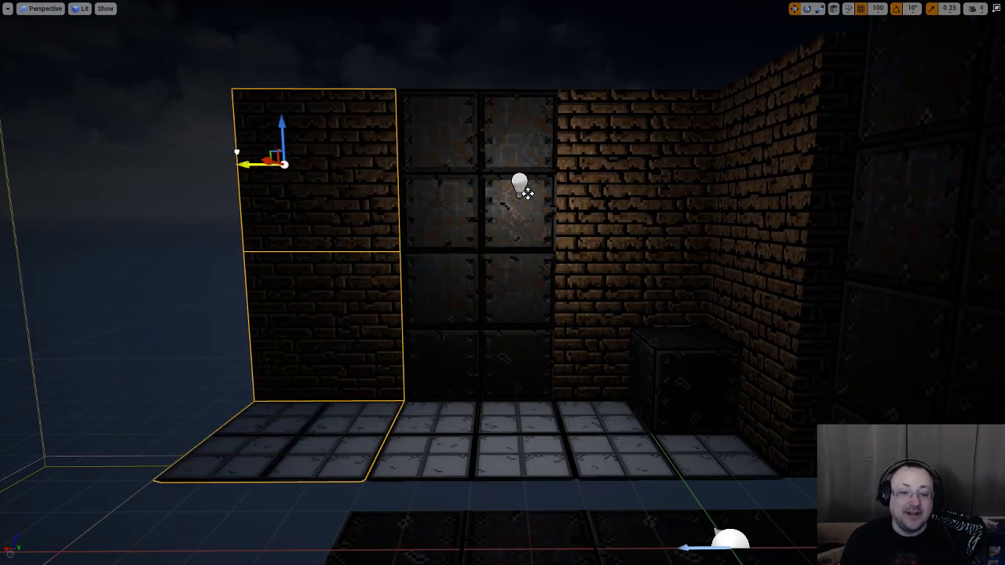
key("a")
key("Escape")
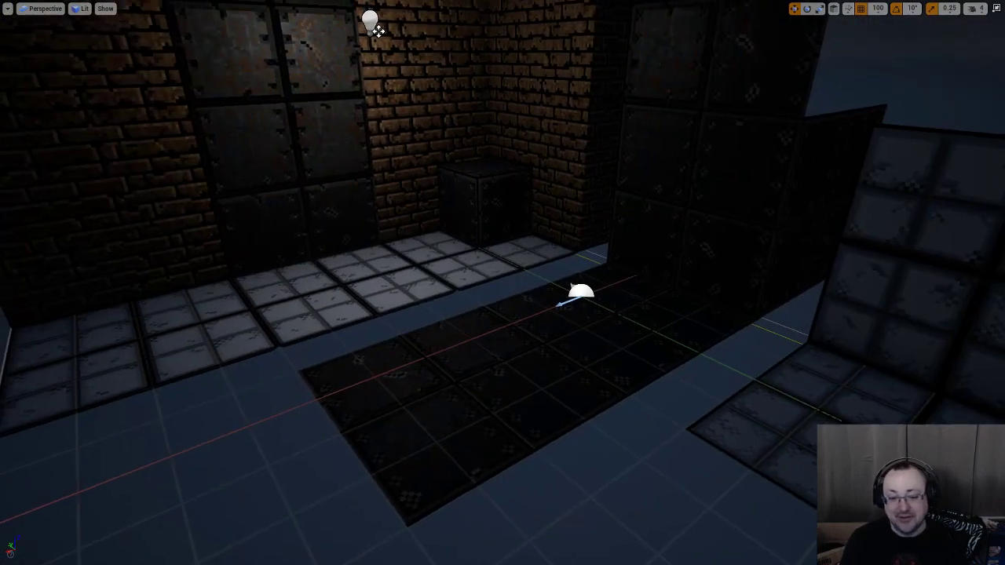
Hide the editor overlays with game view and inspect the extended wall up close and from afar
left_click_drag(377, 29, 622, 95)
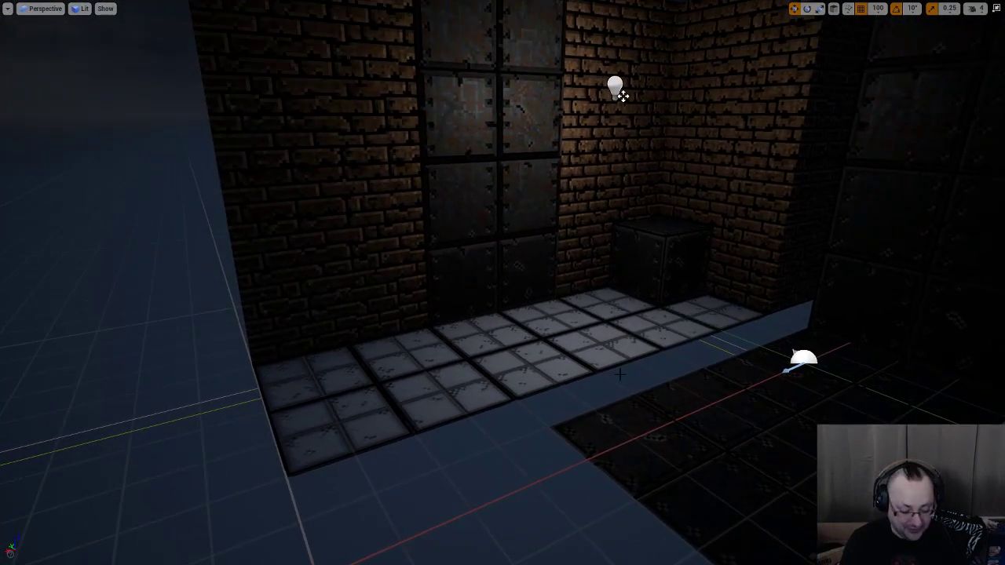
key("g")
key("w")
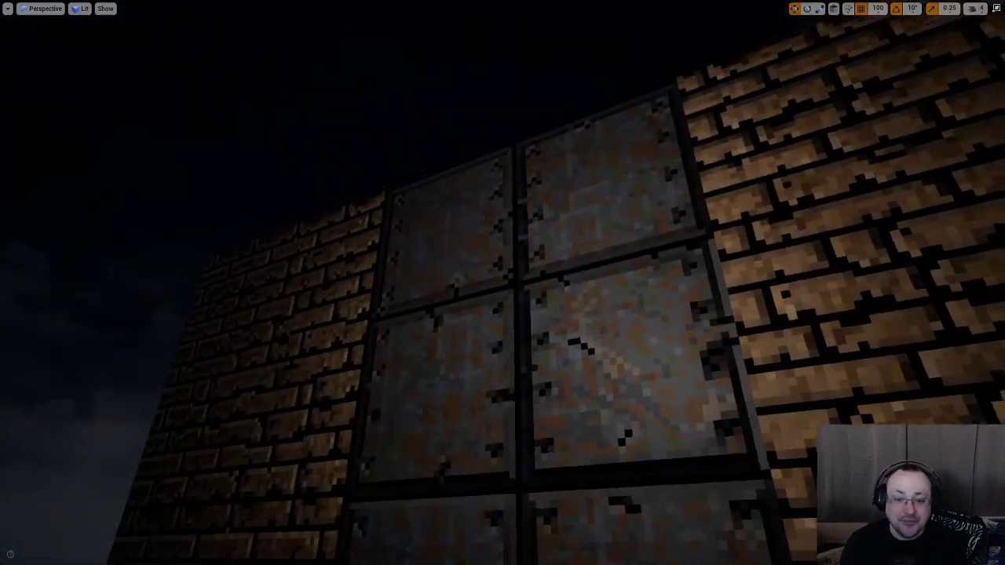
key("s")
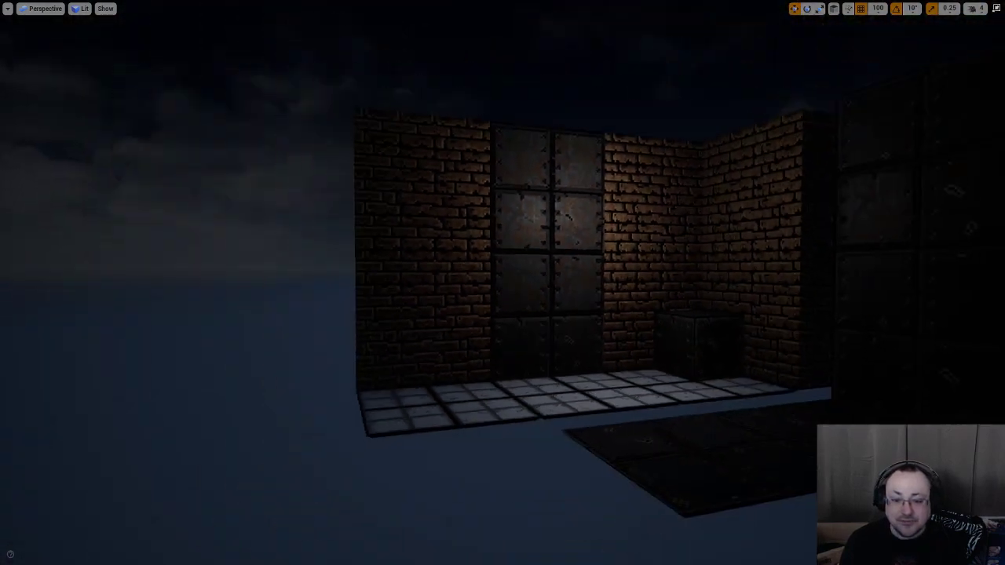
key("d")
key("a")
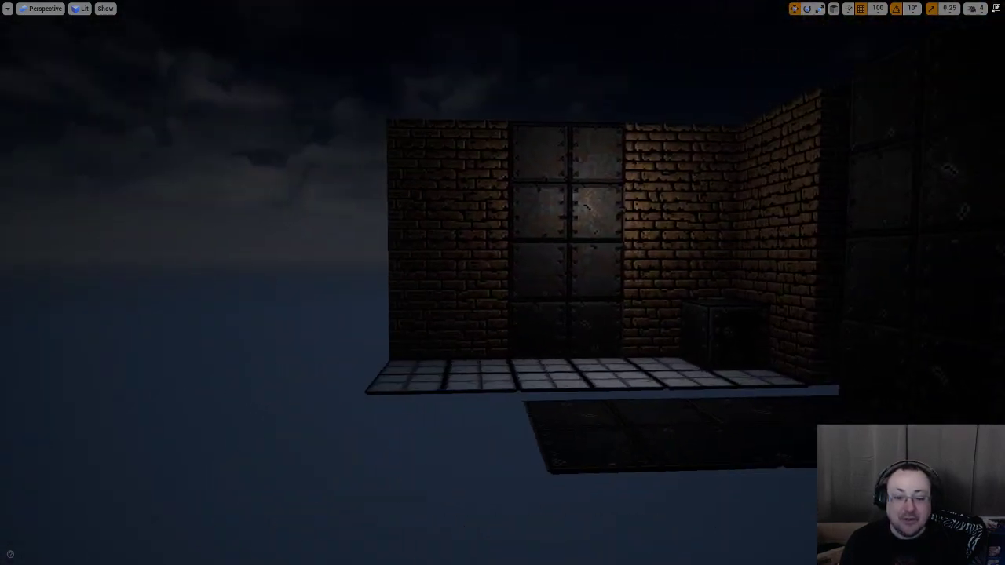
Examine the lit brick walls, metal panels and floor tiles from several distances and angles
key("d")
key("w")
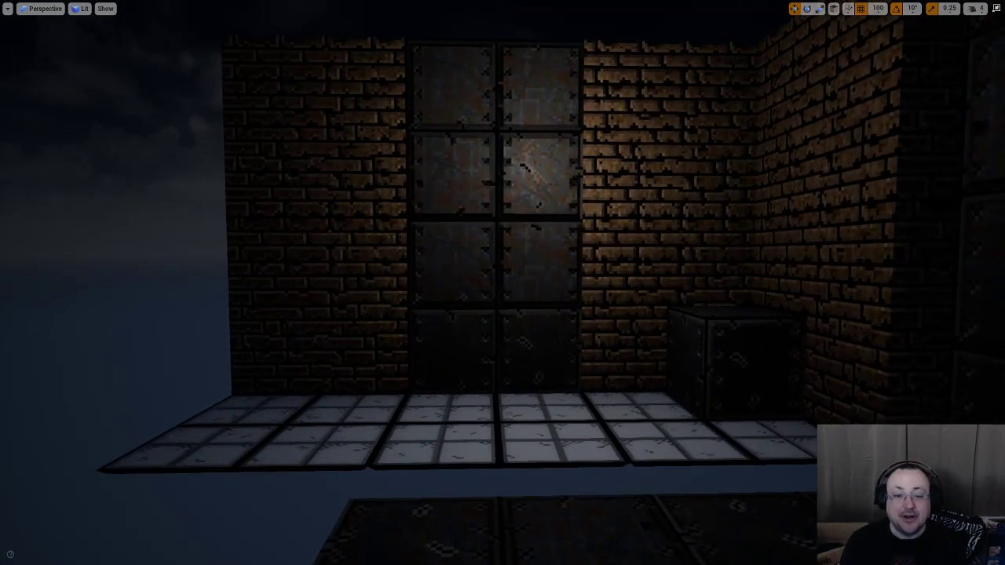
key("a")
key("w")
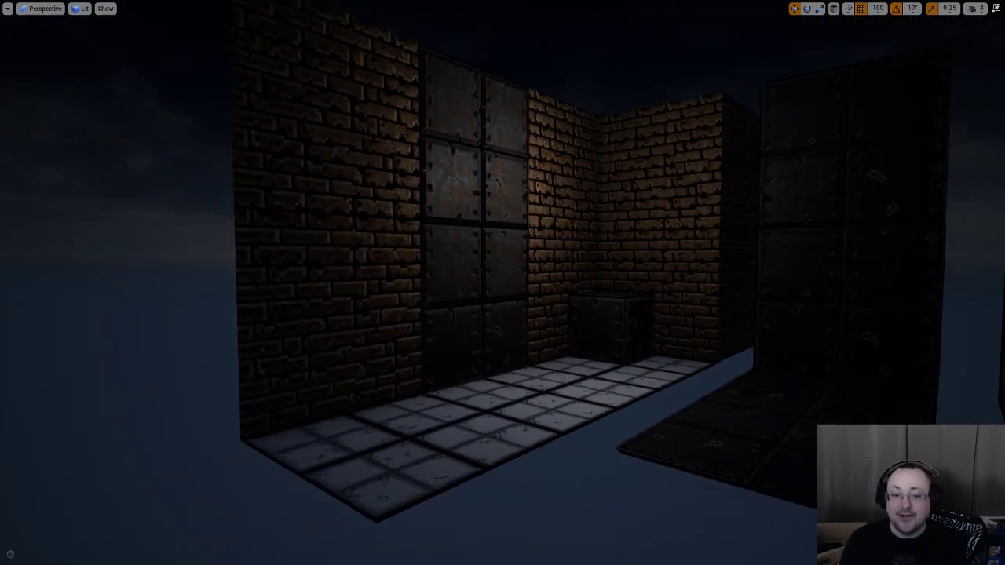
key("d")
key("d")
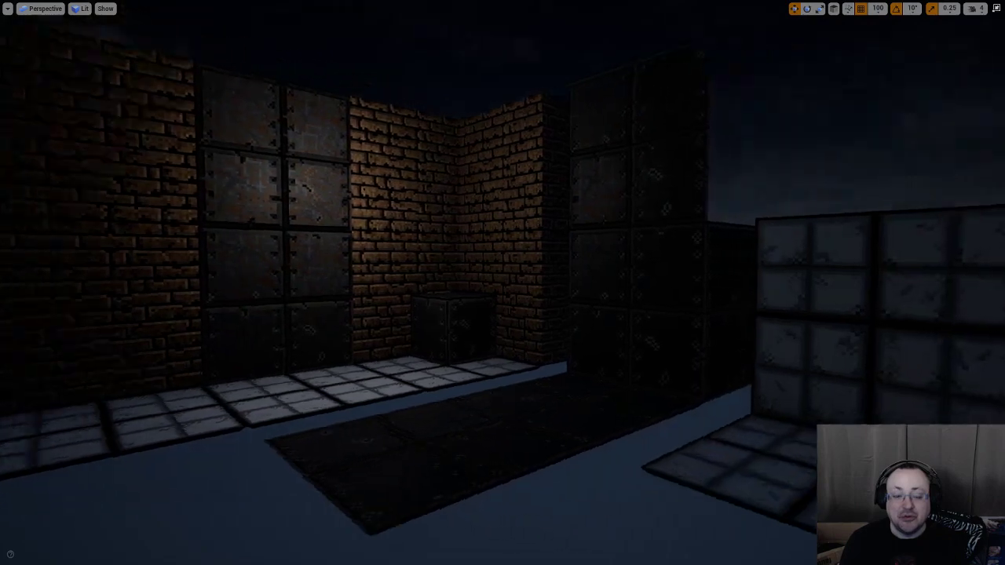
key("a")
key("s")
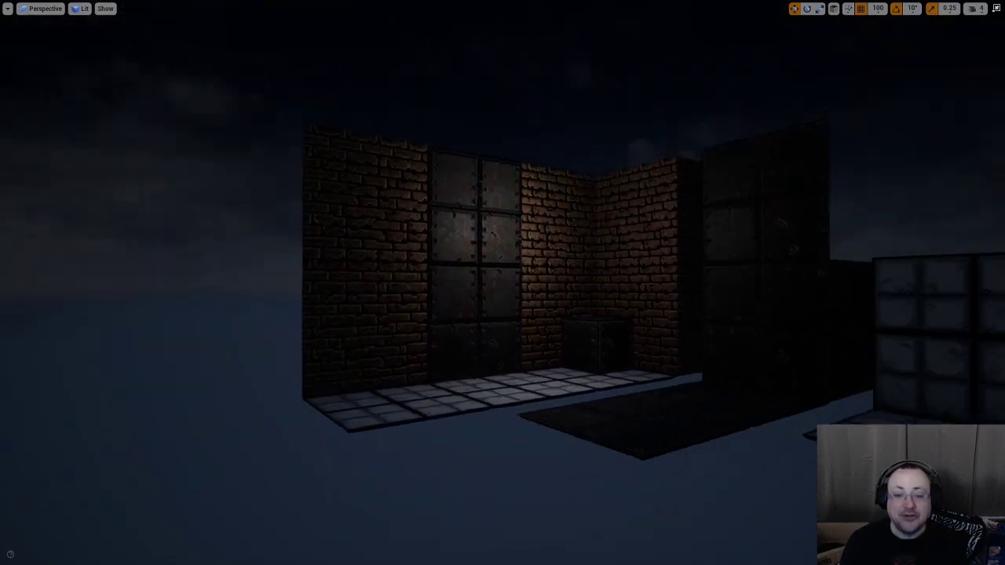
key("w")
key("a")
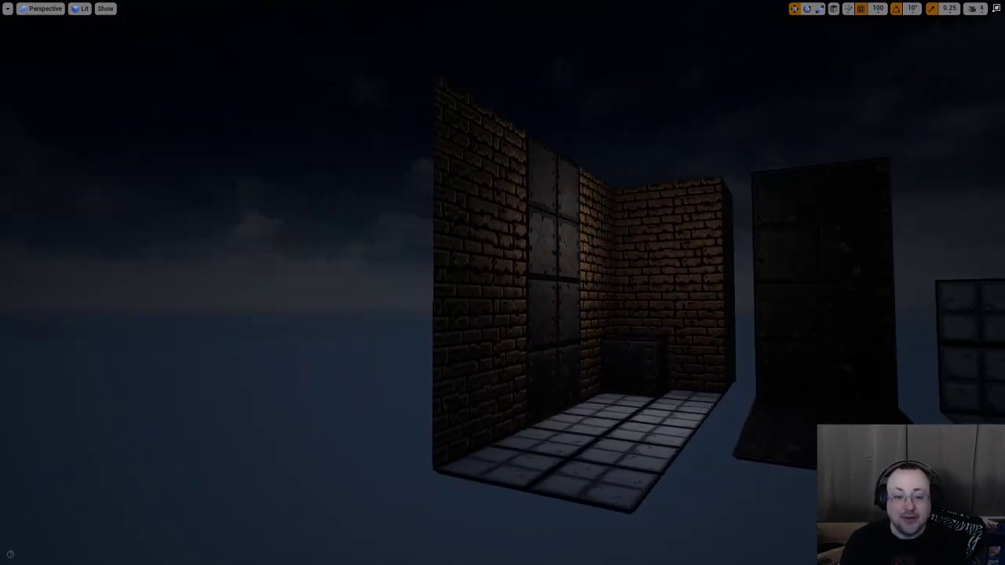
Compare the separate tile samples with the lit room and examine the brick corner and metal crate up close
key("d")
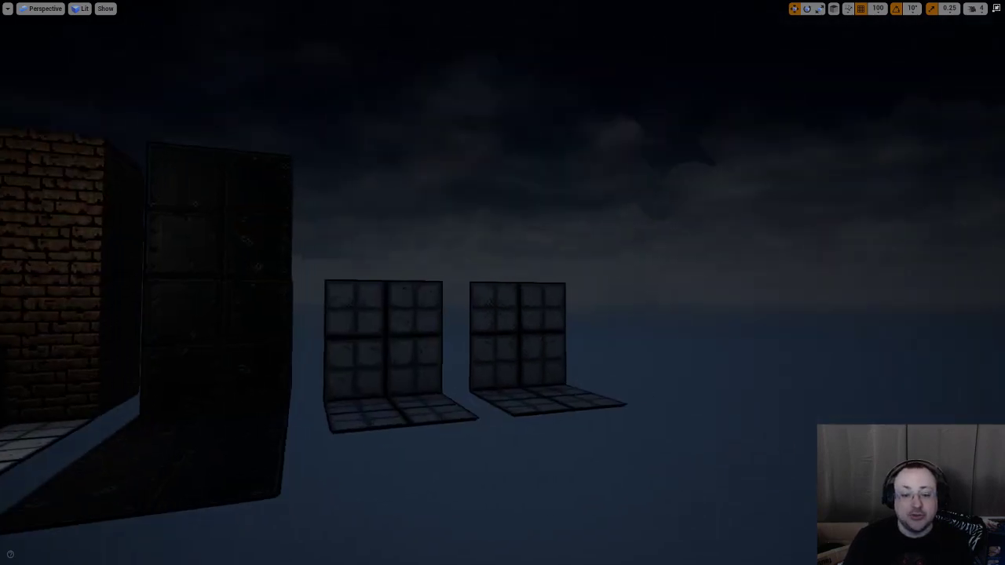
key("w")
left_click_drag(569, 241, 593, 243)
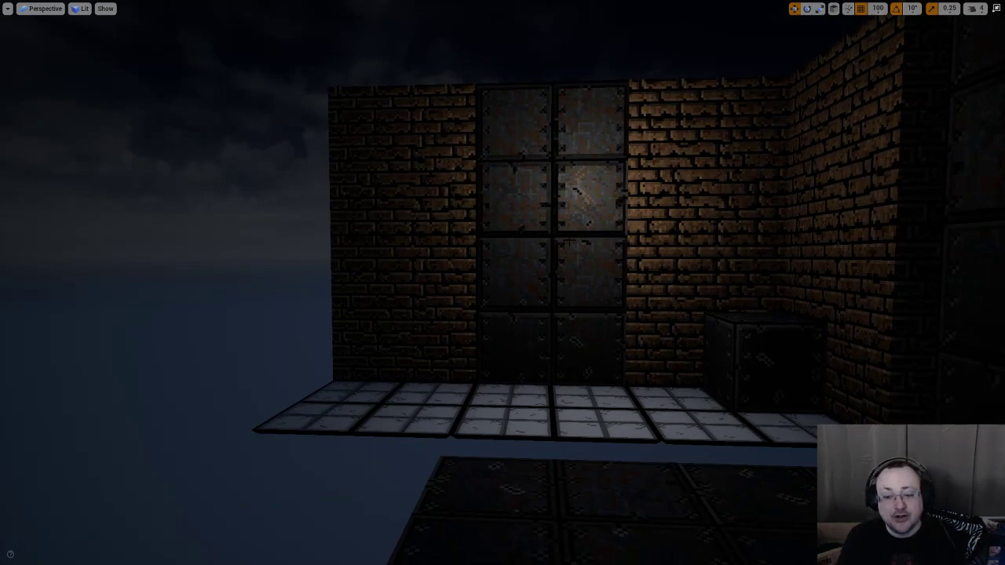
key("w")
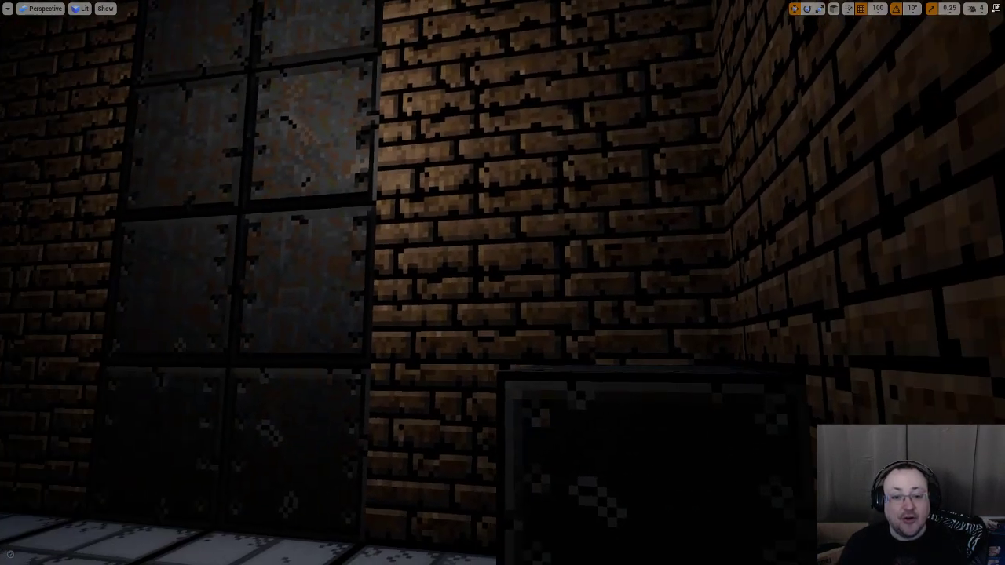
left_click_drag(502, 283, 620, 259)
key("w")
key("s")
key("w")
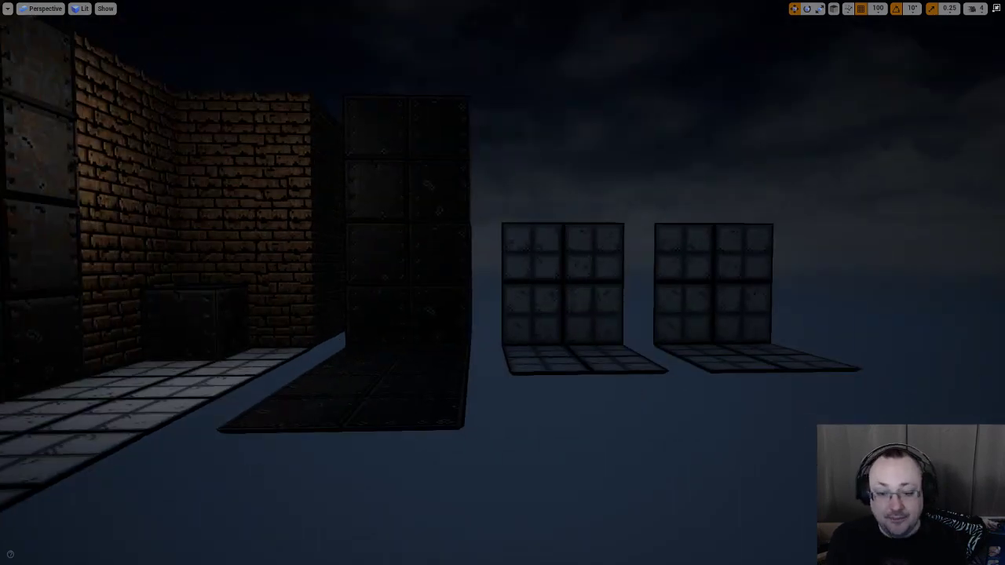
key("w")
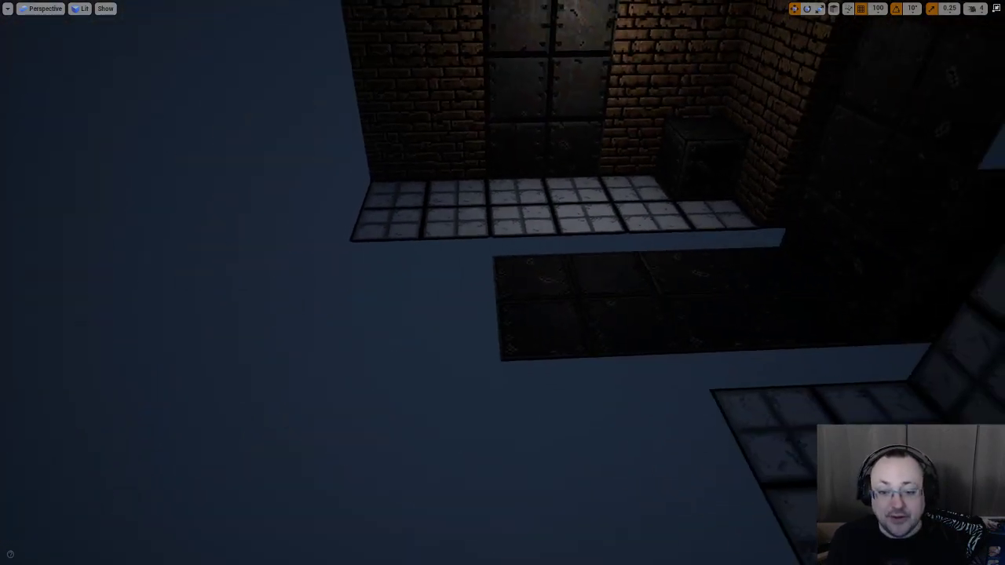
Duplicate the dark metal floor panel and place the copy flush against its open end, extending the strip
left_click(549, 306)
left_click_drag(535, 240, 378, 240)
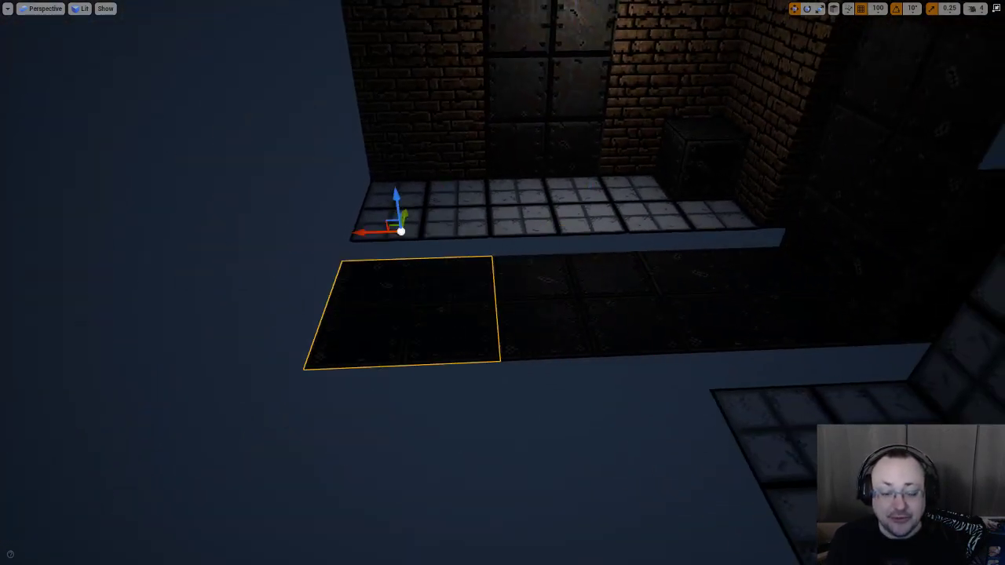
key("Escape")
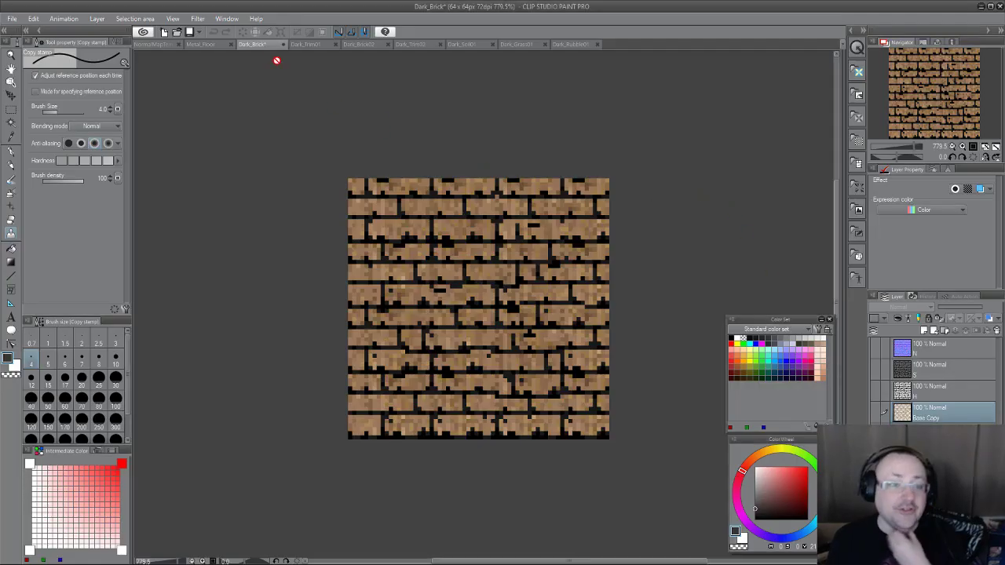
Look through the Metal_Floor, Dark_Brick and Dark_Trim01 textures
left_click(205, 46)
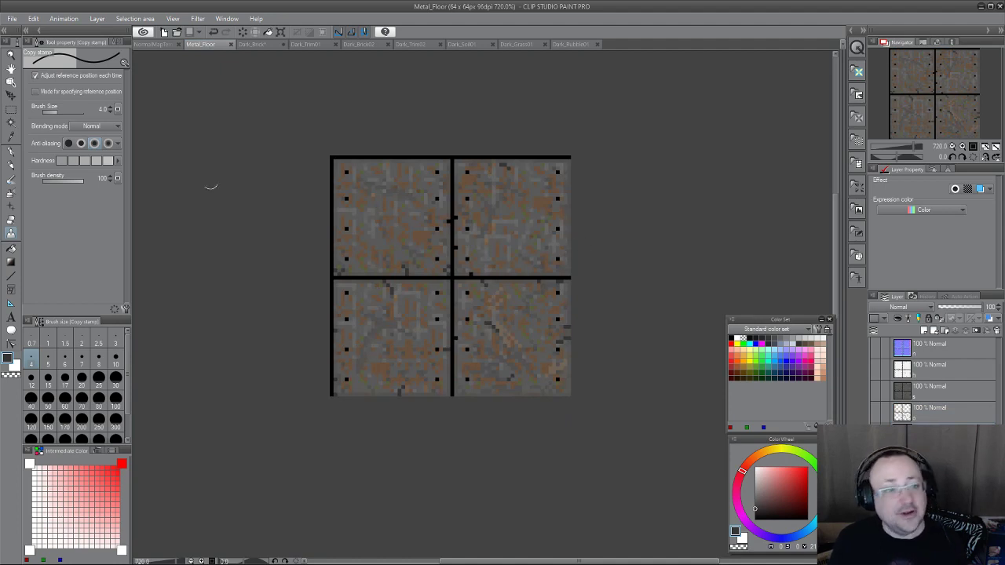
left_click(253, 44)
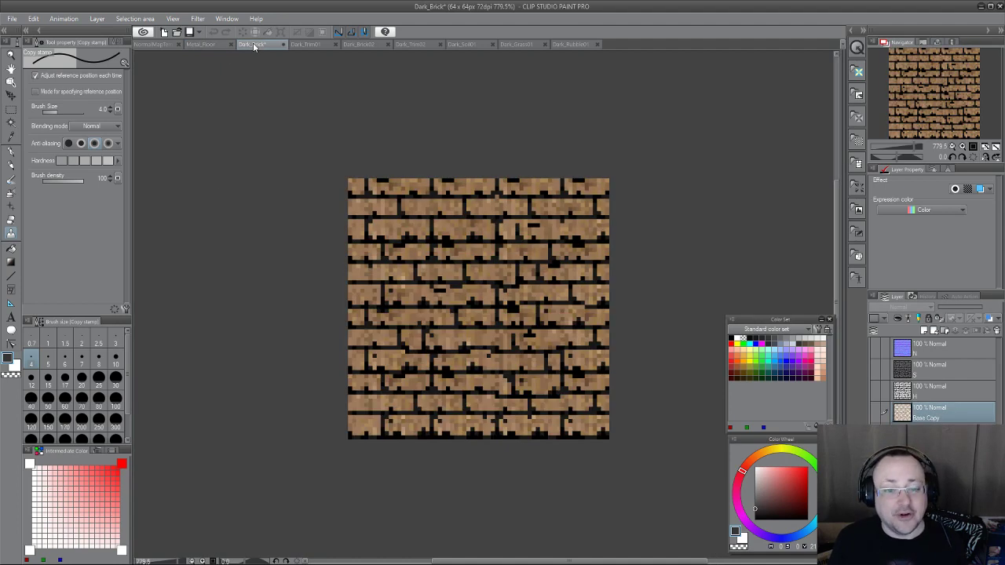
left_click(308, 44)
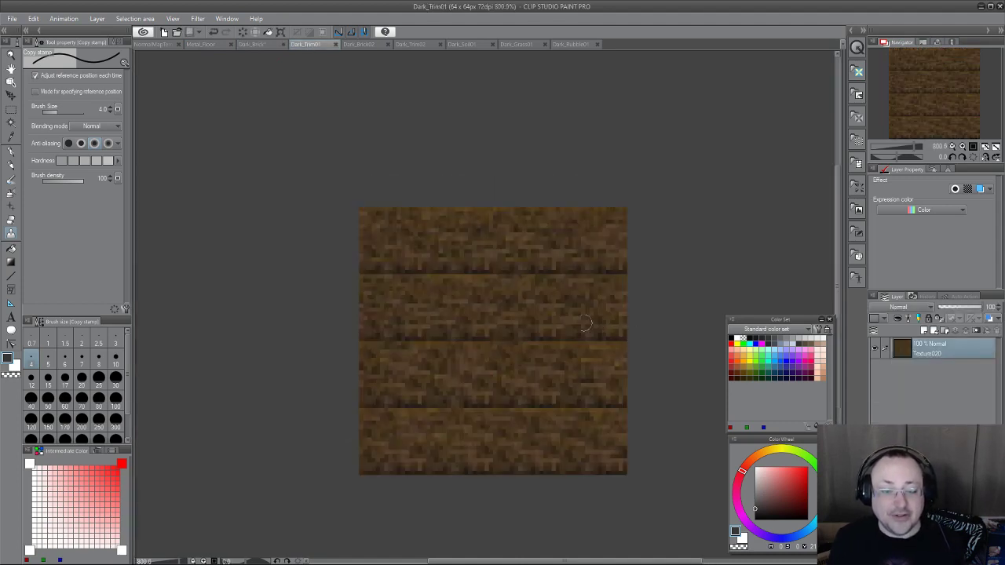
Retouch the second plank of the Dark_Trim01 texture with the Copy stamp at brush size 4
left_click_drag(567, 323, 529, 253)
scroll(479, 221, "up", 3)
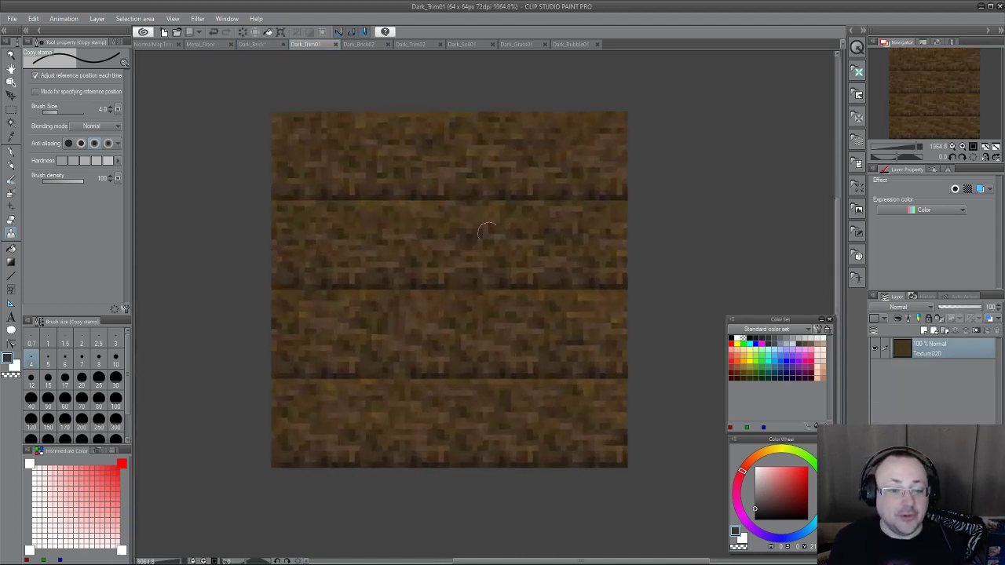
left_click_drag(448, 262, 411, 267)
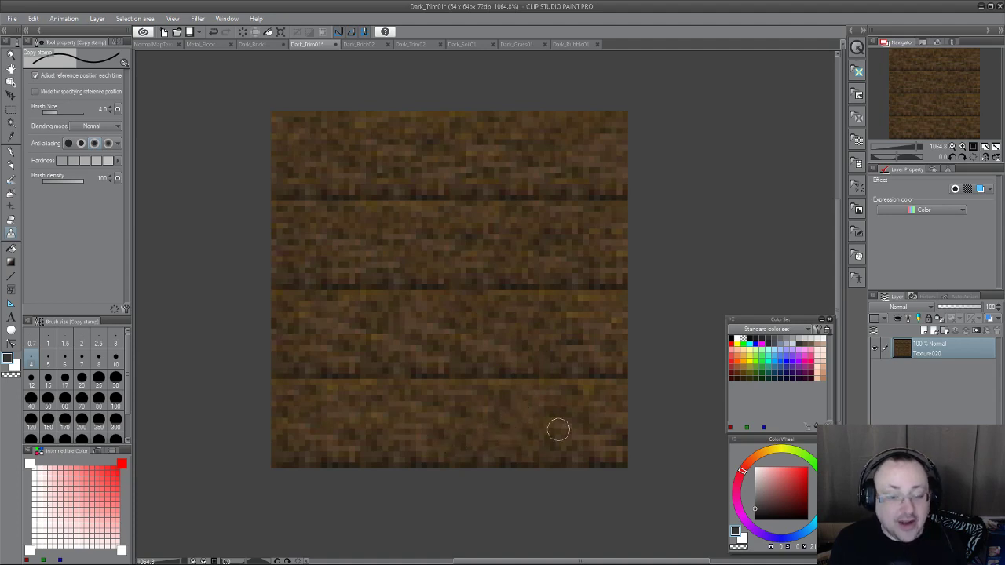
Brighten the Dark_Trim01 texture with a Brightness/Contrast correction, setting brightness to 25 and leaving contrast at 0
scroll(534, 385, "down", 4)
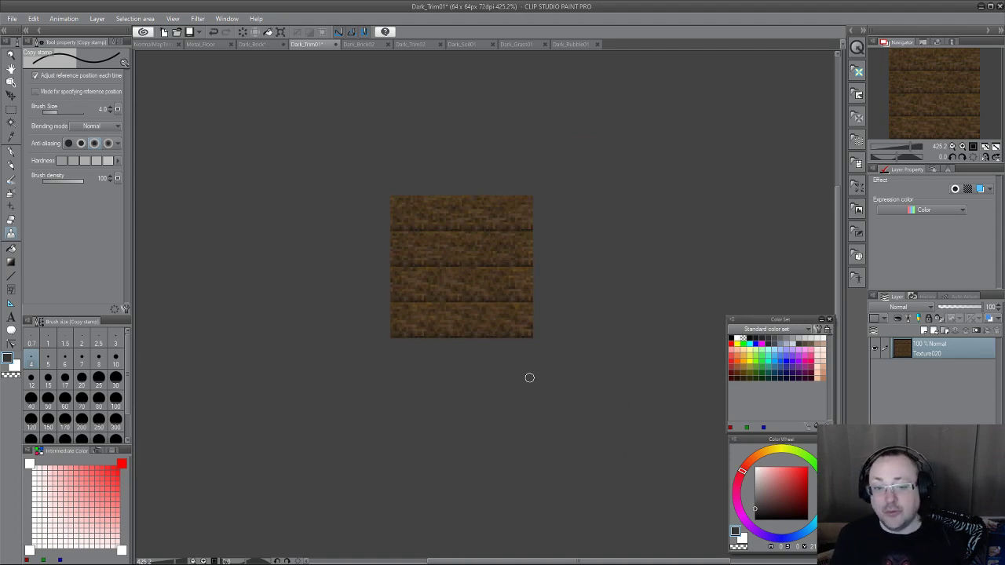
left_click(33, 18)
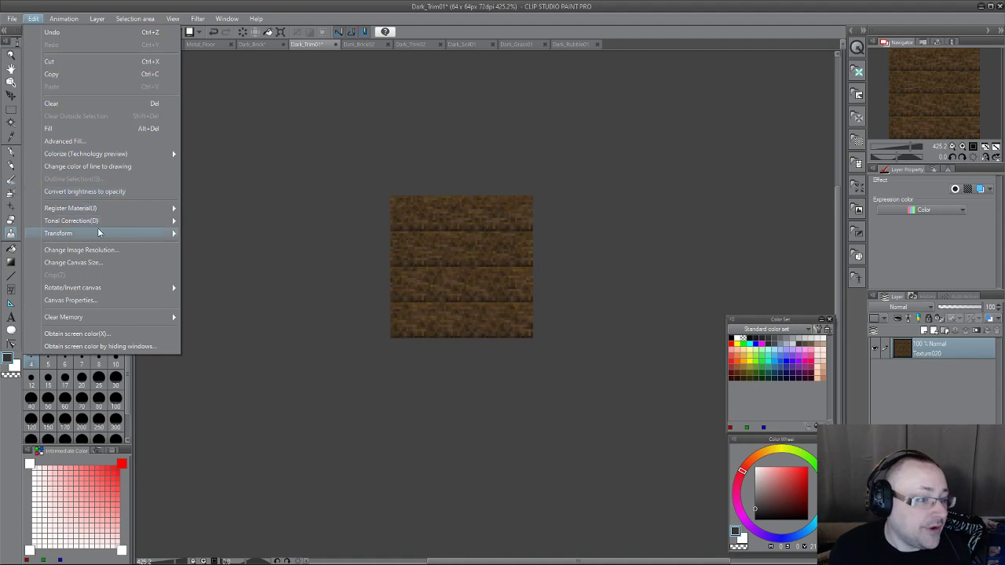
mouse_move(98, 223)
left_click(239, 222)
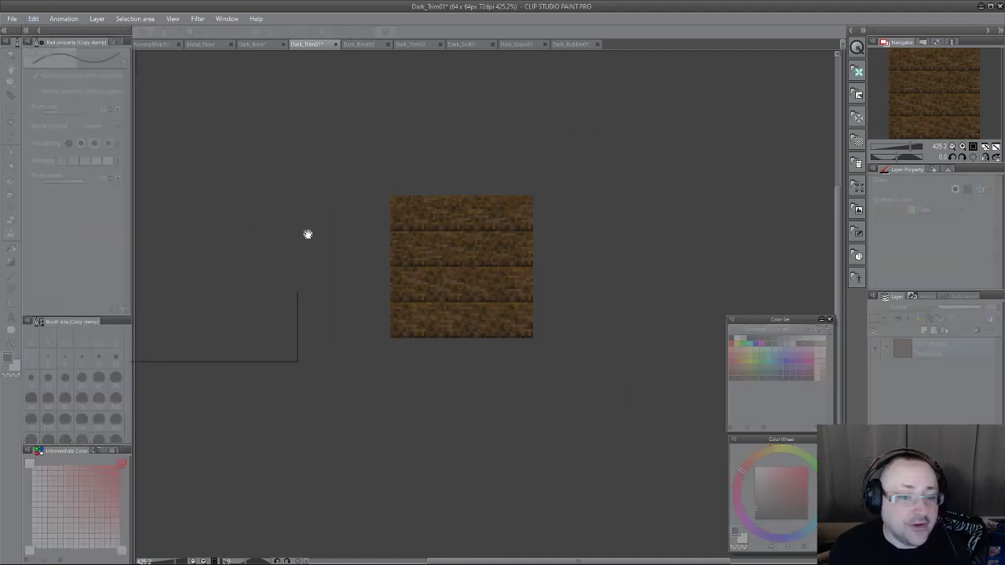
left_click(198, 327)
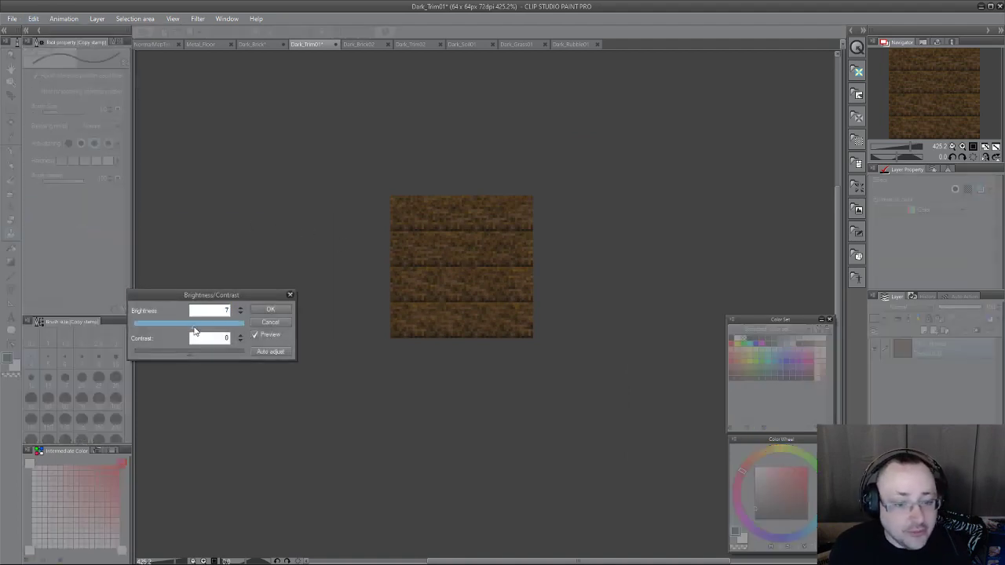
mouse_move(198, 329)
left_mouse_down()
mouse_move(221, 330)
mouse_move(207, 331)
left_mouse_up()
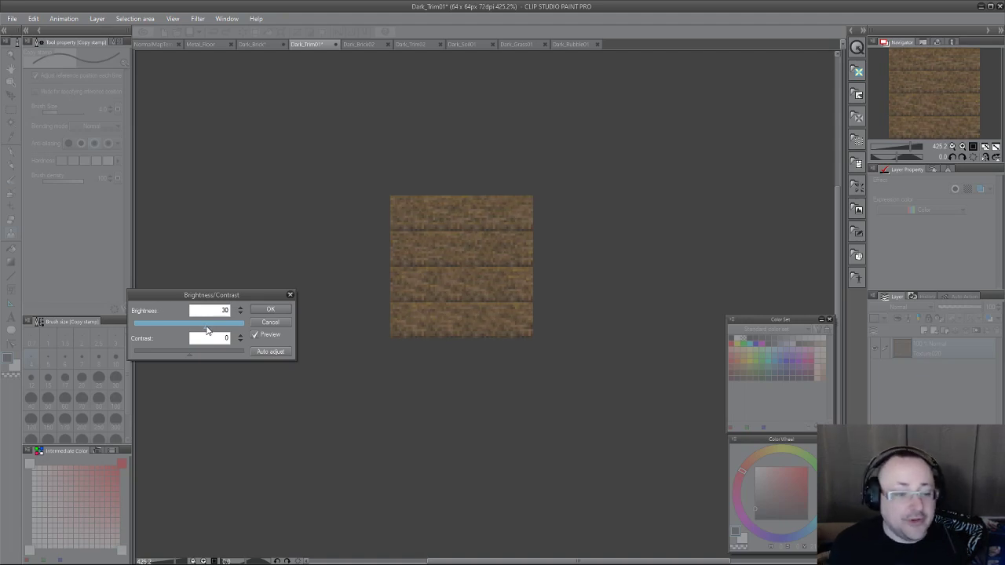
left_click_drag(207, 330, 204, 331)
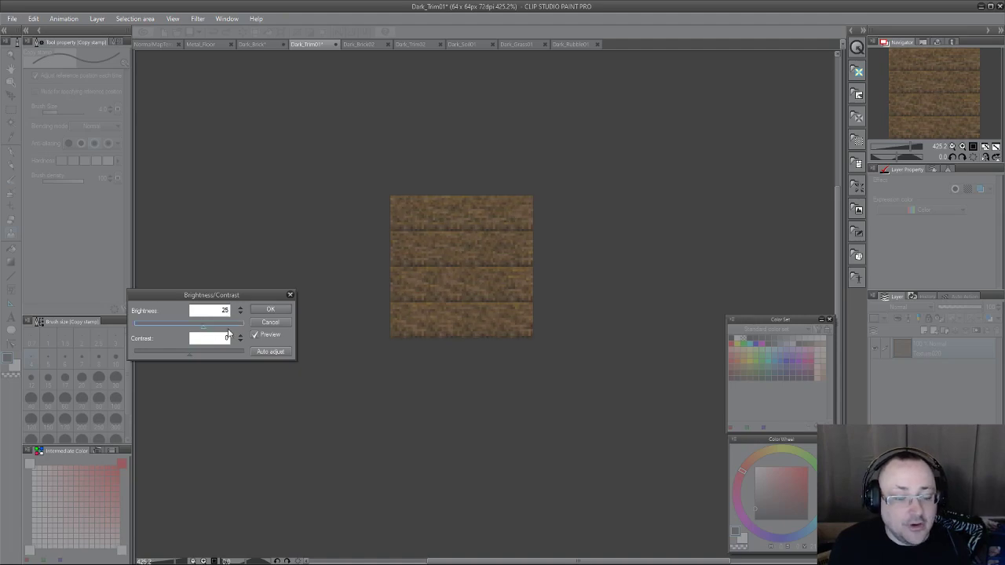
left_click(270, 310)
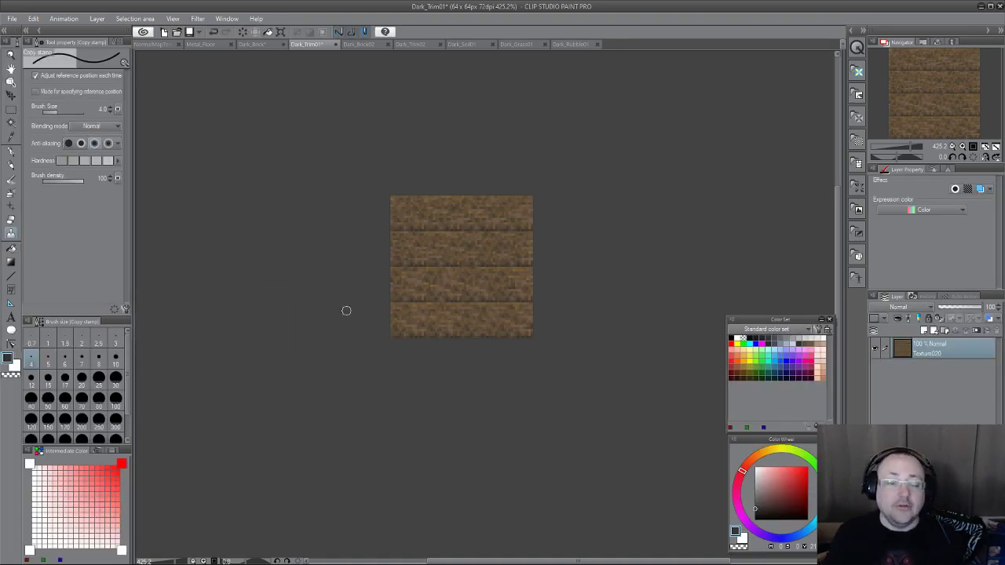
Try cloning the dark seam between the third and fourth planks over its faded left part, undoing each attempt
left_click_drag(482, 248, 500, 273)
scroll(500, 273, "up", 8)
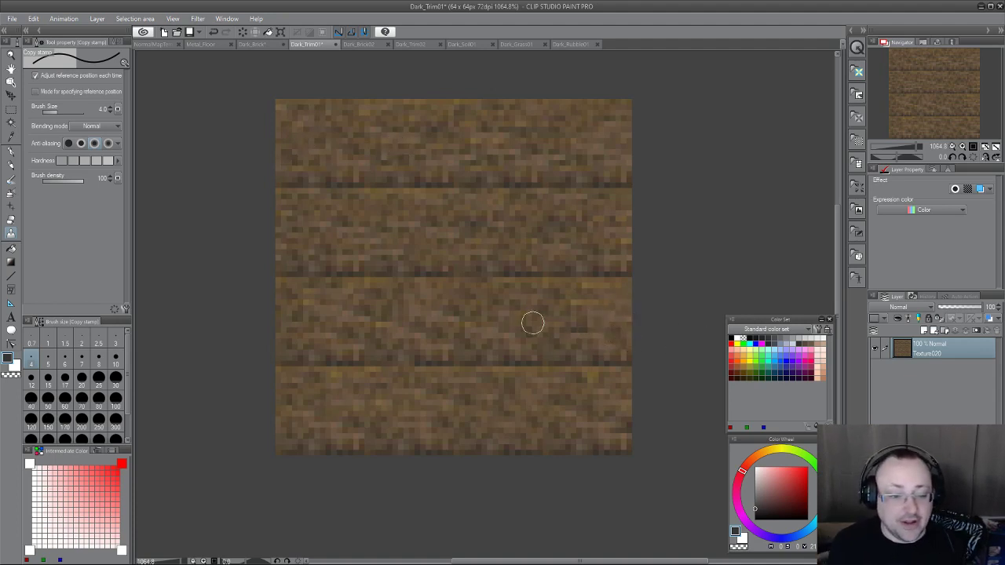
left_click(439, 368, "alt")
left_click(405, 362)
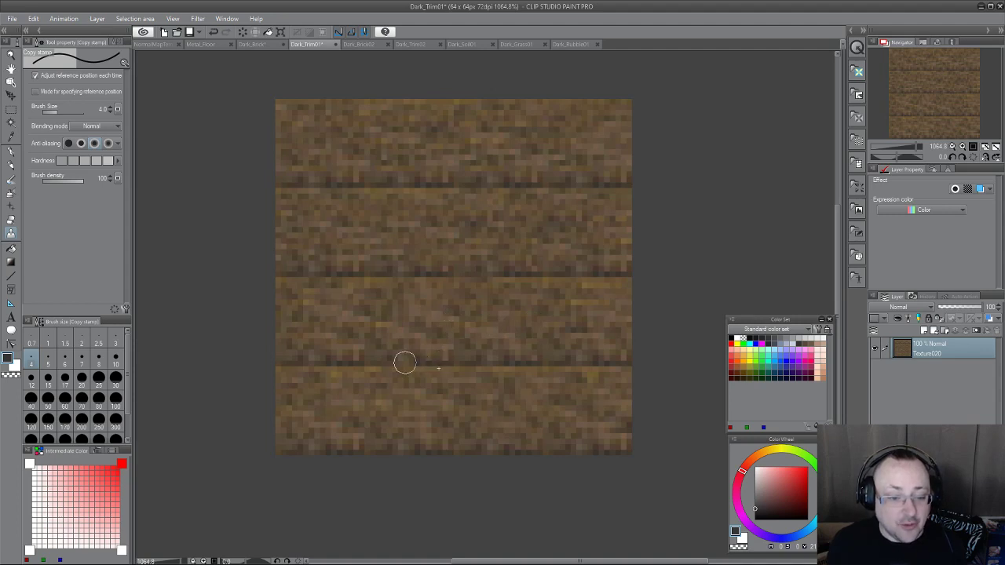
key("ctrl+z")
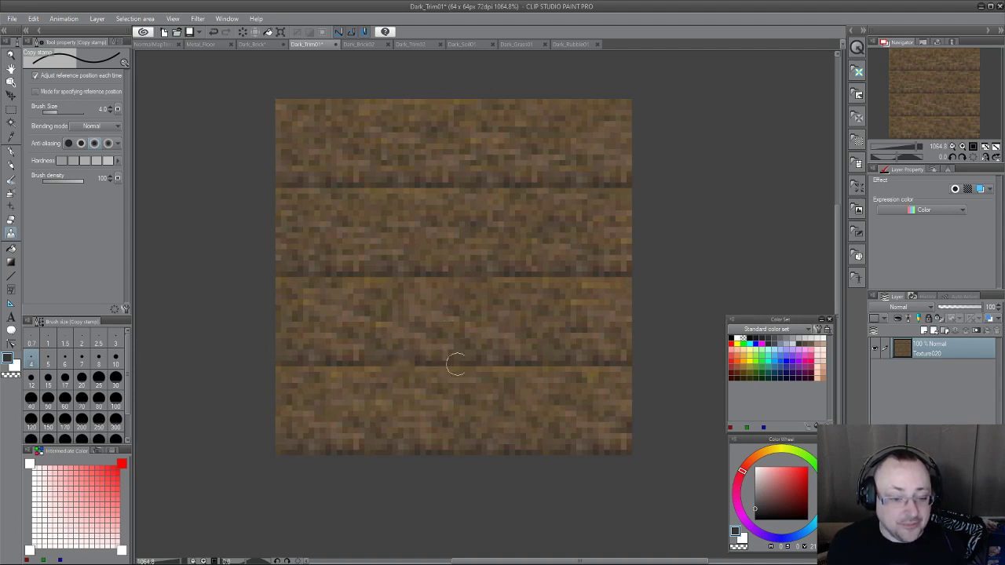
key("ctrl+z")
left_click_drag(406, 363, 375, 362)
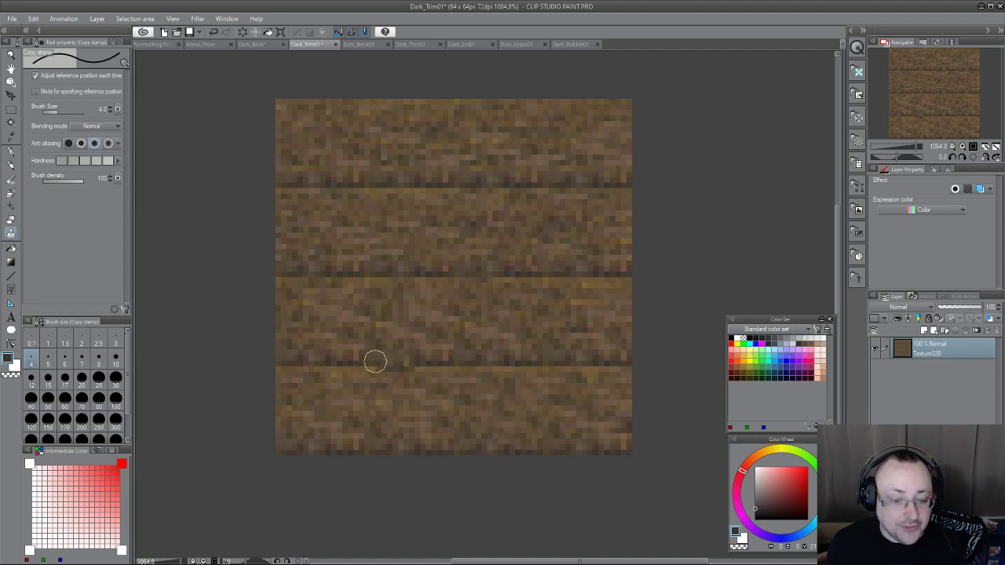
key("ctrl+z")
Sample the dark seam near the middle of the third and fourth planks and clone it over the faded left part
left_click(494, 367, "alt")
left_click(389, 359)
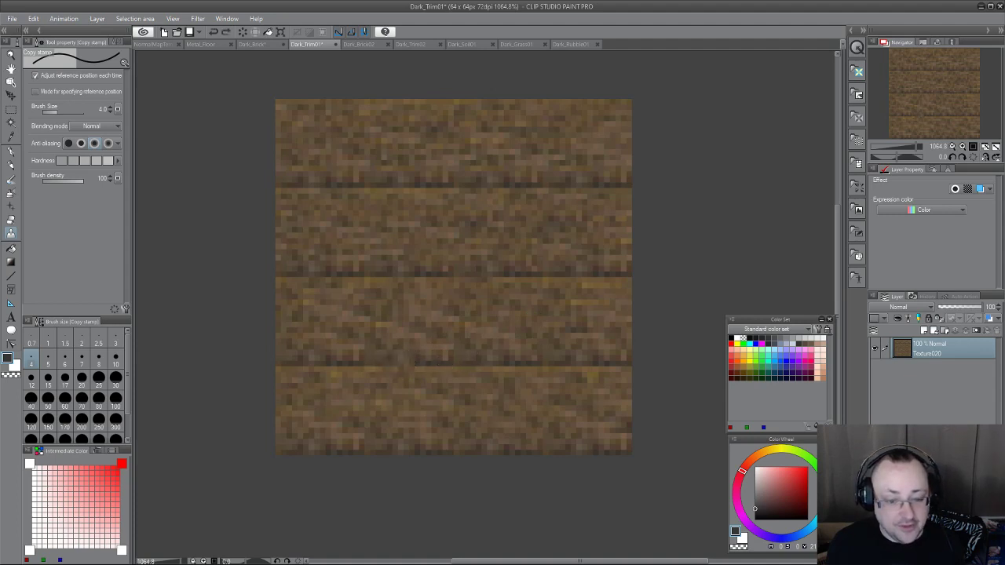
left_click_drag(409, 361, 381, 361)
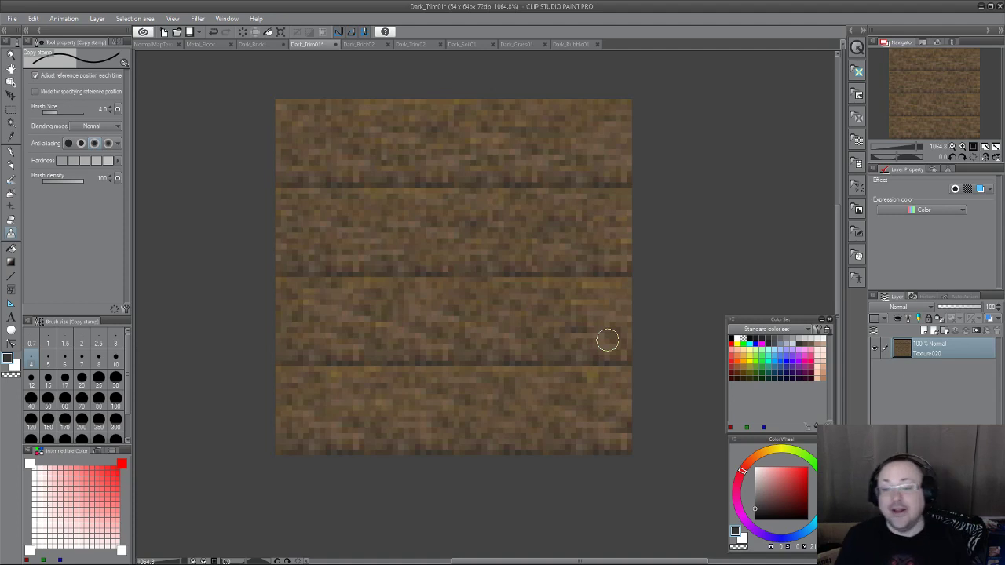
Compare the Dark_Brick, Dark_Trim01, Dark_Brick02, Dark_Trim02, Dark_Soil01 and Dark_Grass01 textures
left_click(262, 45)
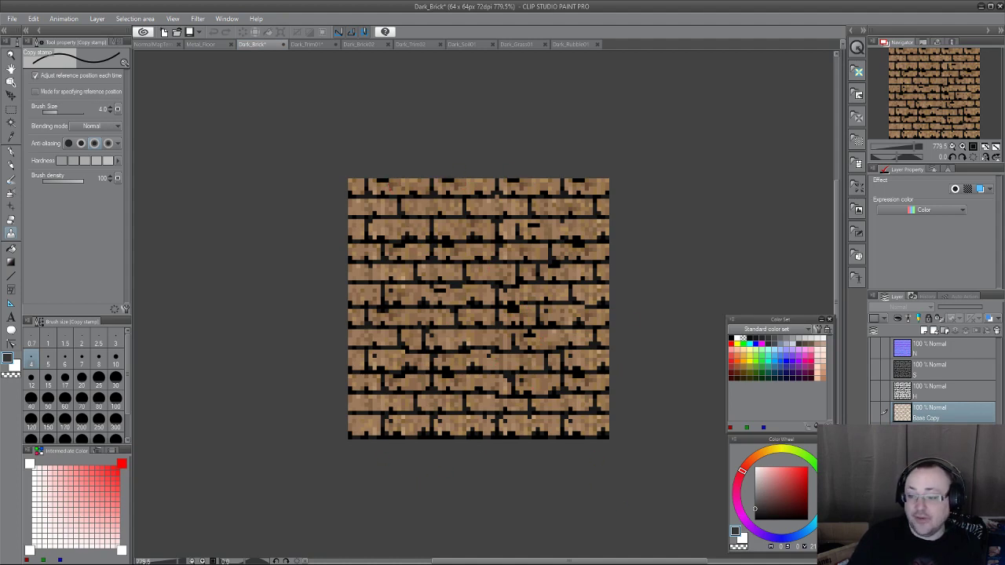
left_click(317, 45)
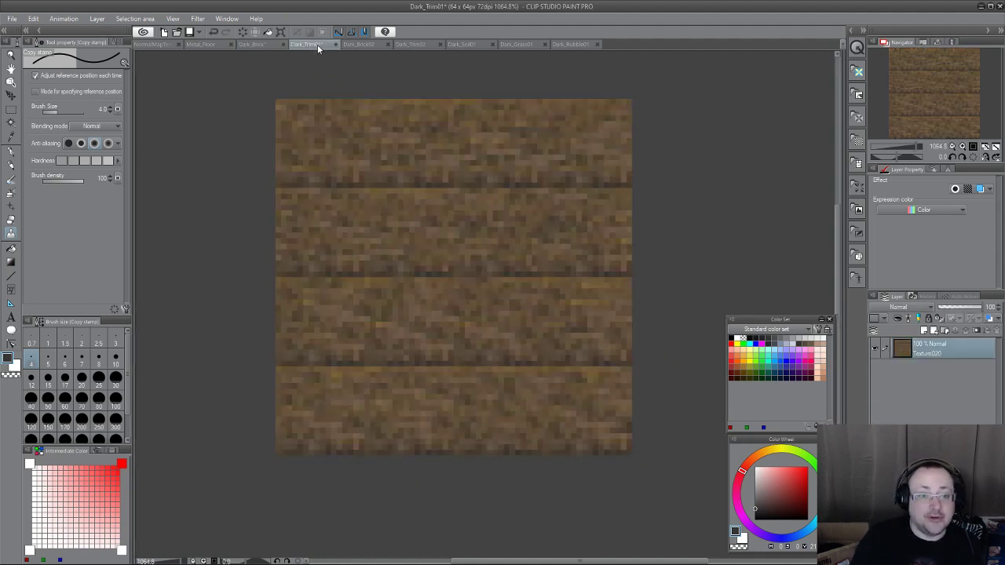
left_click(358, 45)
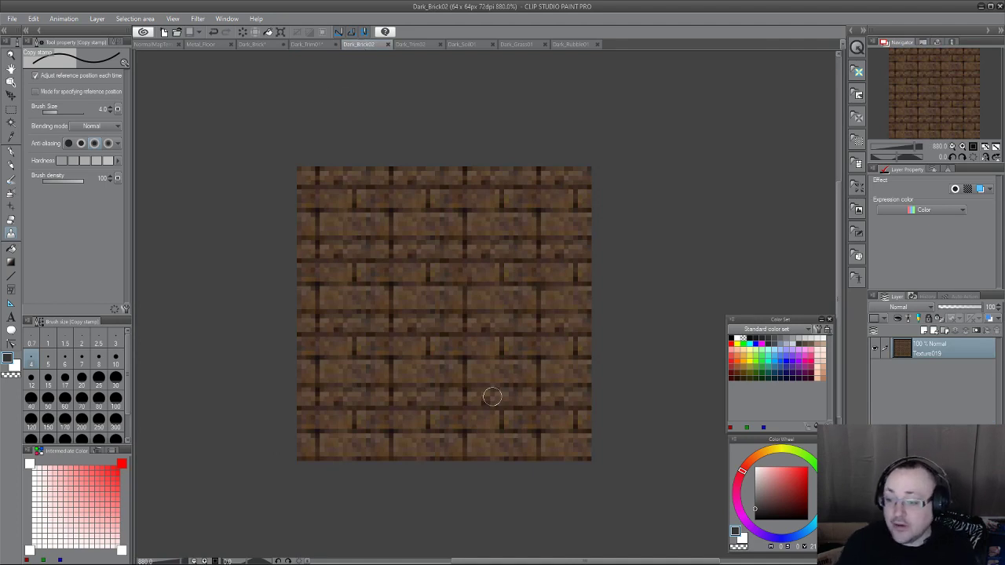
left_click(420, 45)
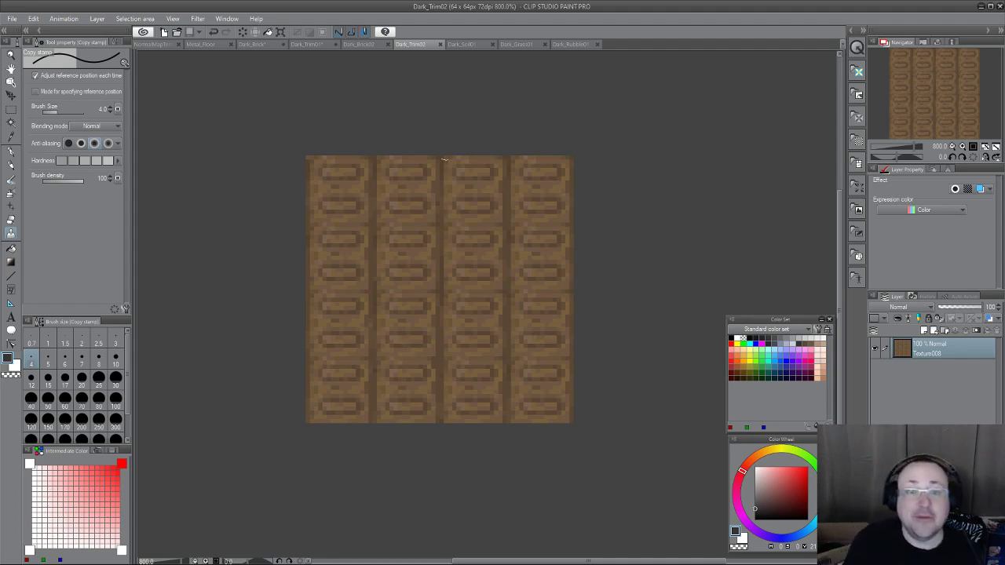
left_click(466, 44)
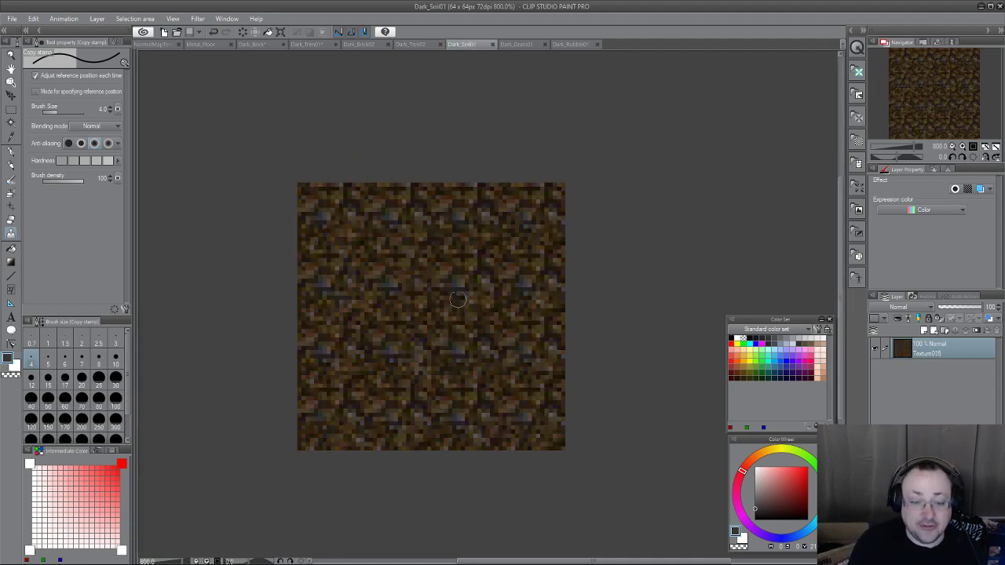
scroll(459, 296, "down", 2)
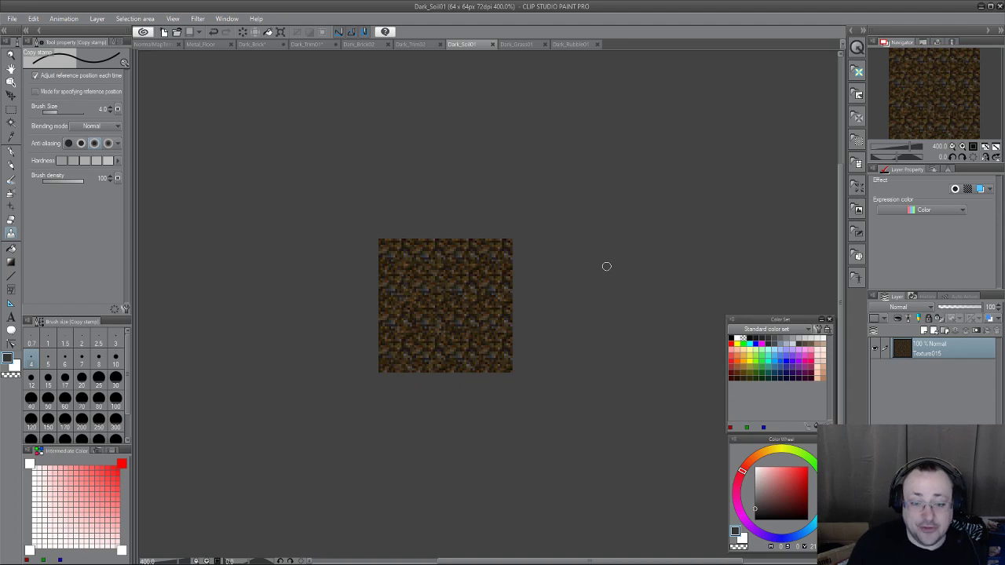
left_click(514, 45)
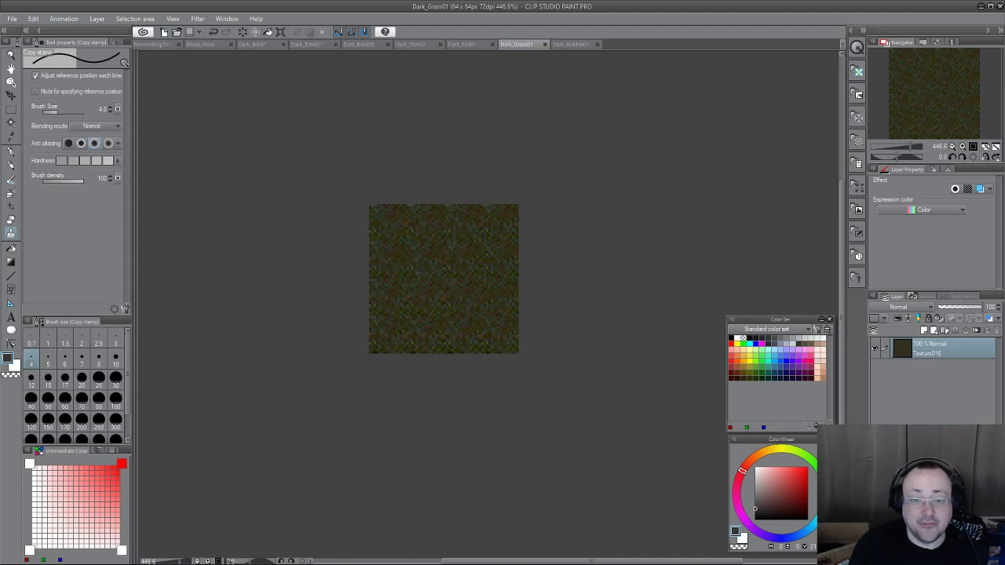
left_click(465, 44)
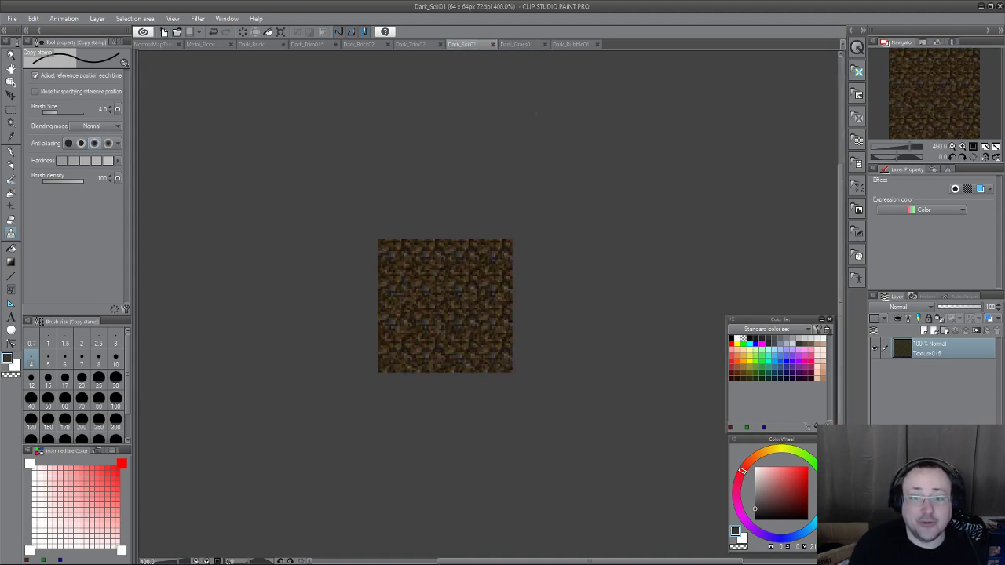
Retouch the rocks in the lower middle of the Dark_Rubble01 texture with the Copy stamp and check the pattern at several scales
left_click(573, 45)
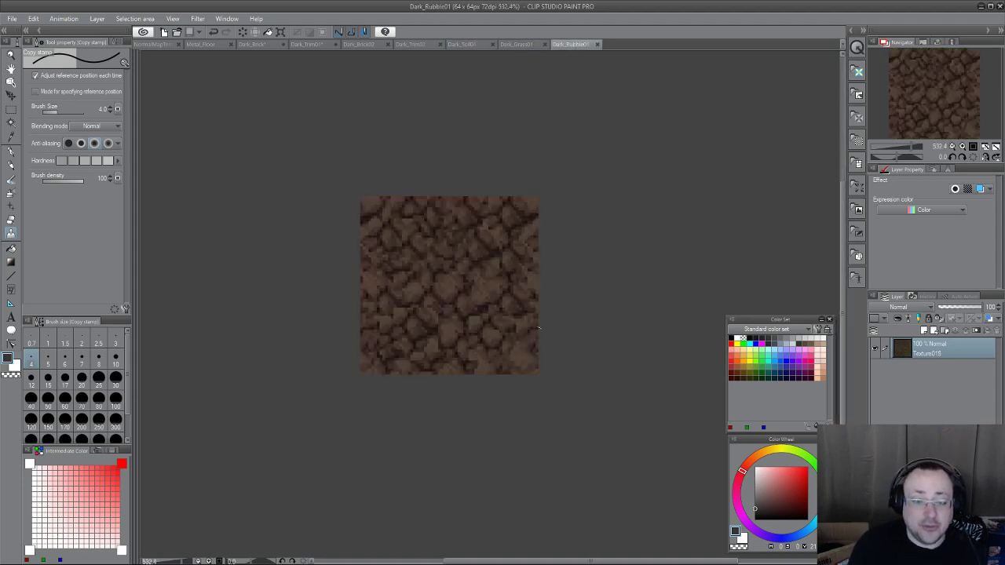
scroll(506, 286, "up", 1)
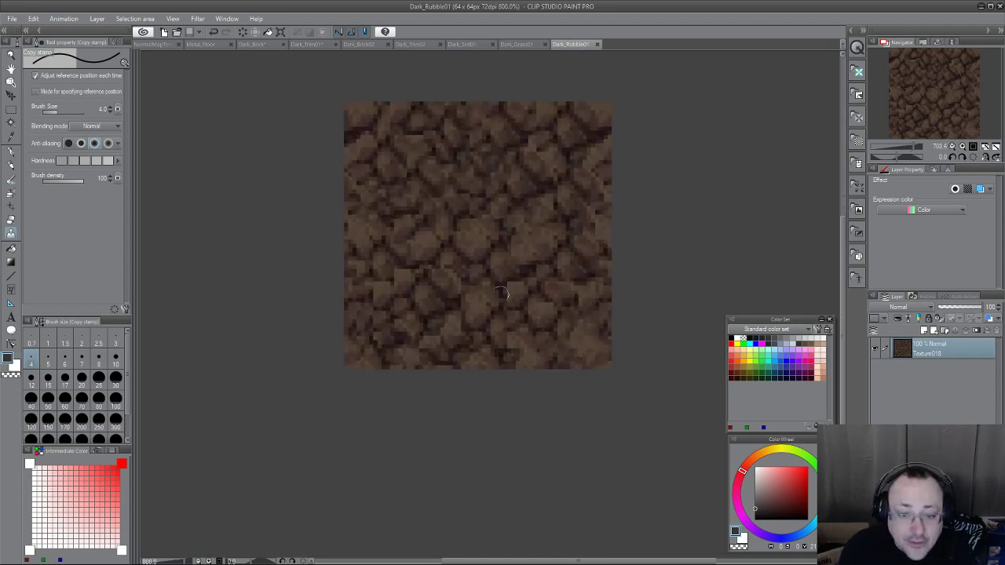
left_click_drag(460, 322, 468, 308)
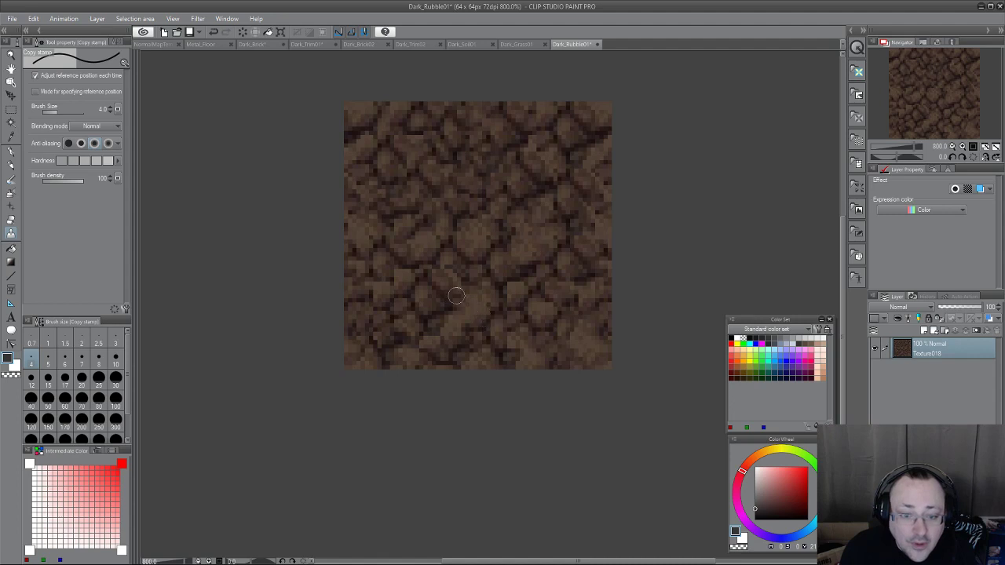
scroll(510, 250, "down", 3)
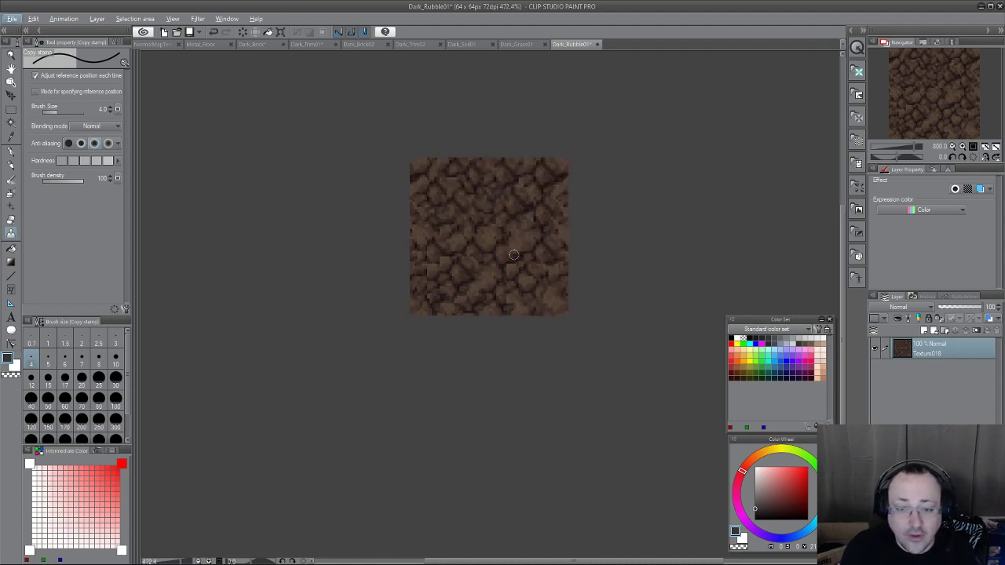
scroll(502, 285, "down", 1)
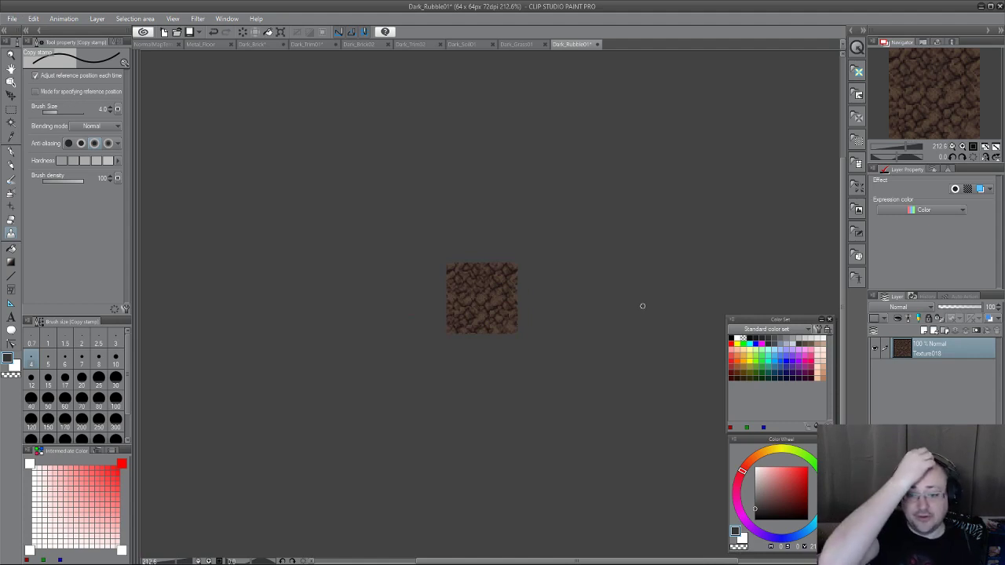
scroll(495, 299, "up", 5)
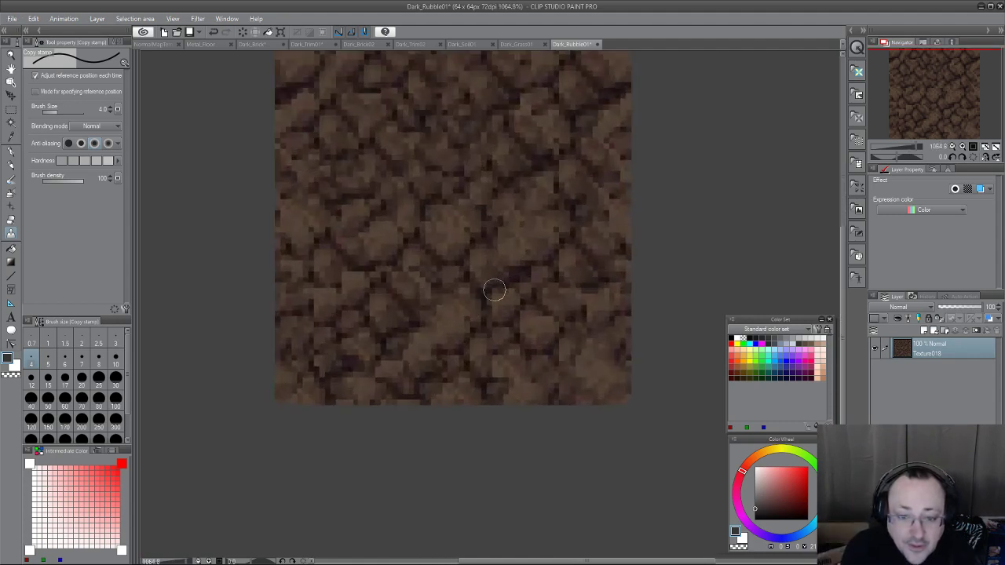
scroll(611, 334, "down", 5)
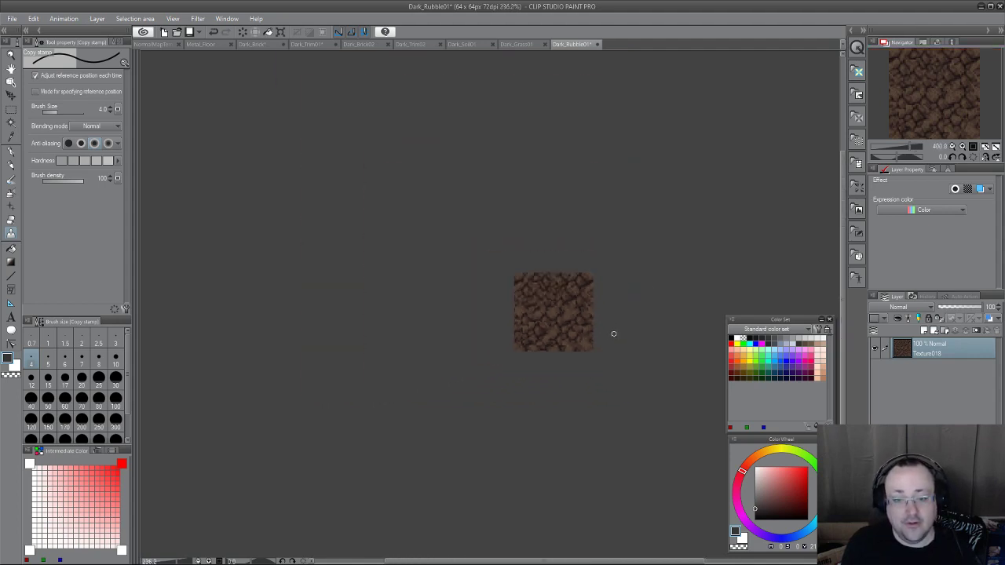
Save the retouched Dark_Rubble01 texture
left_click_drag(624, 314, 546, 270)
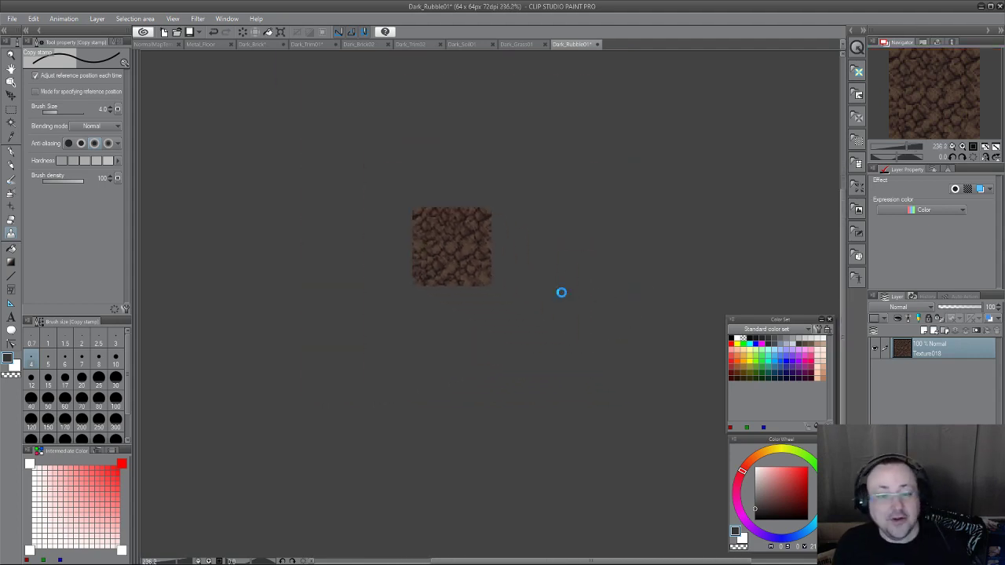
key("ctrl+s")
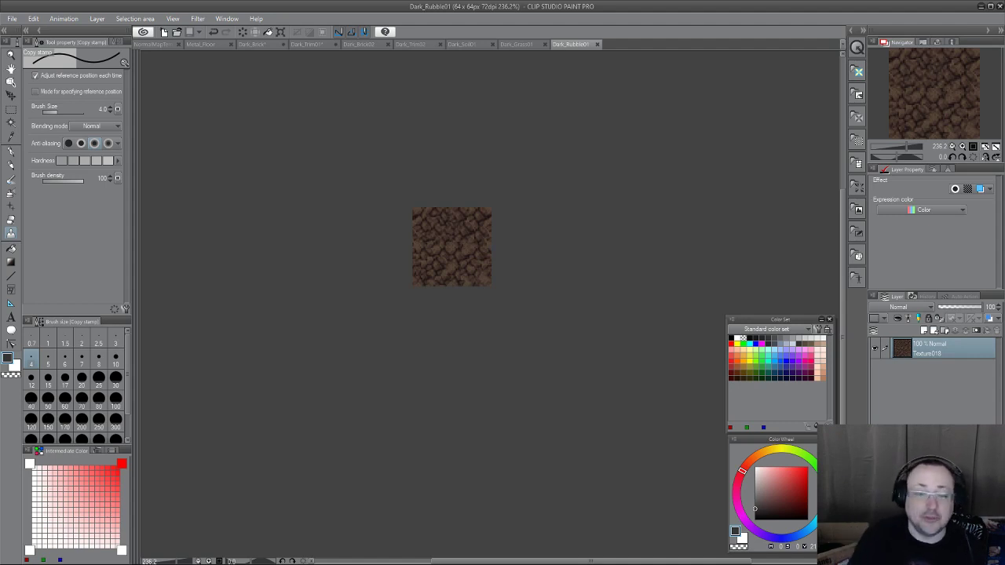
Examine the rock pattern of the Dark_Rubble01 texture both enlarged and at small scale
scroll(471, 253, "up", 4)
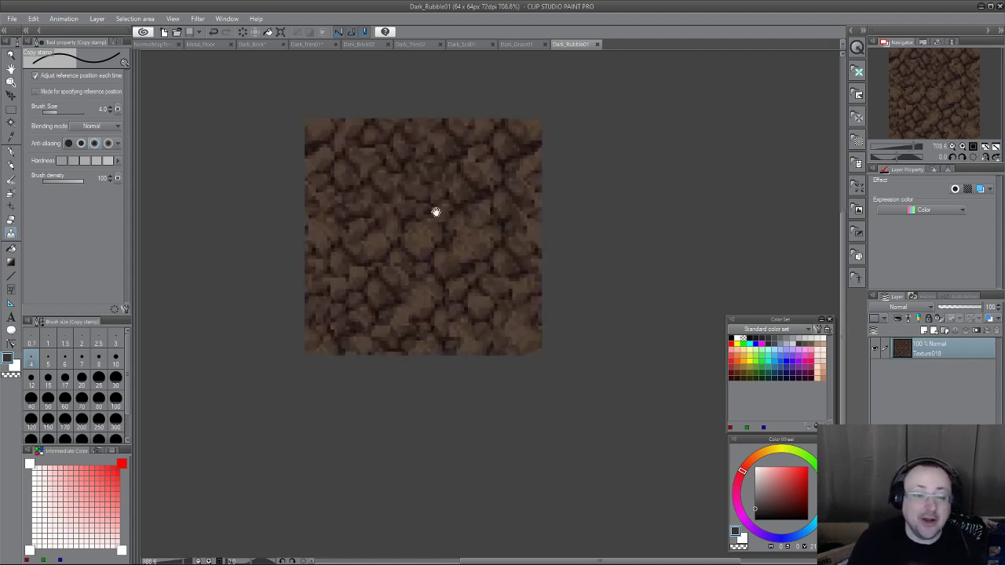
left_click_drag(436, 212, 476, 260)
scroll(476, 260, "up", 3)
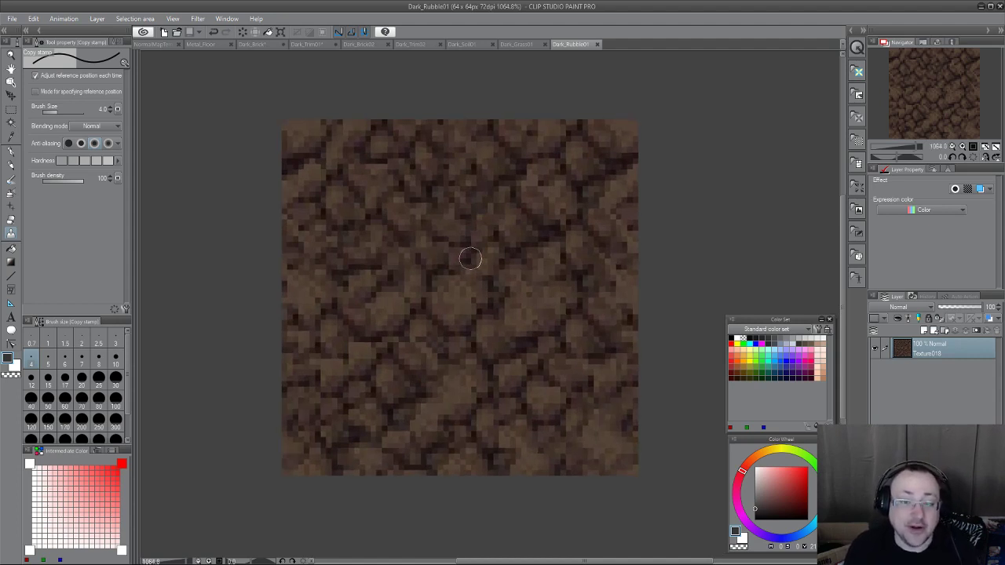
scroll(532, 314, "down", 1)
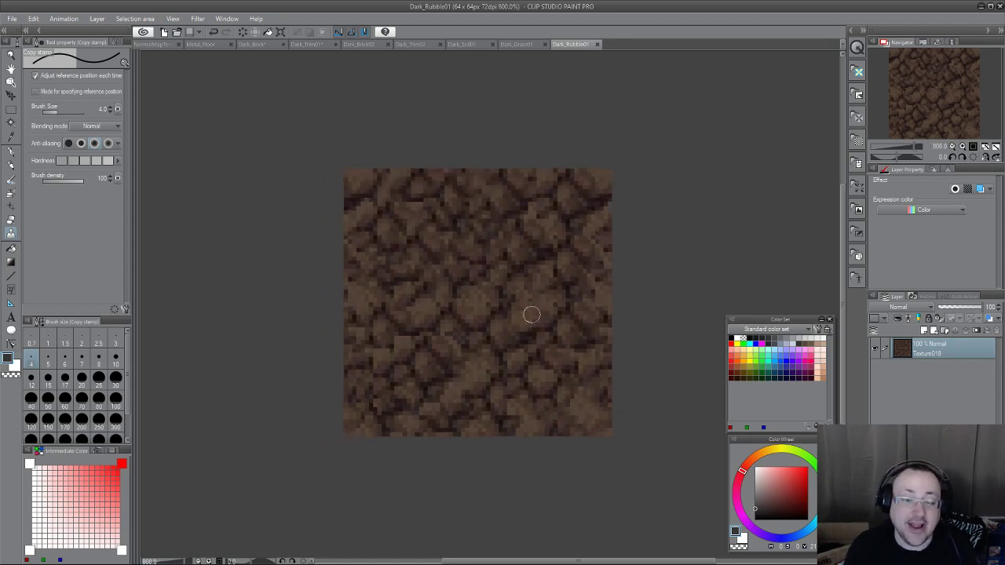
scroll(531, 314, "down", 1)
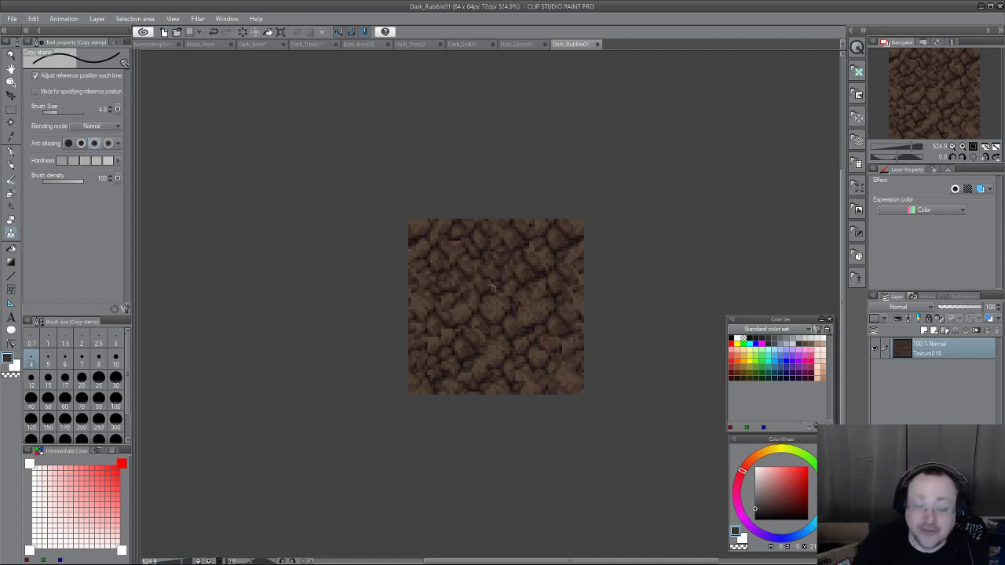
scroll(507, 361, "down", 5)
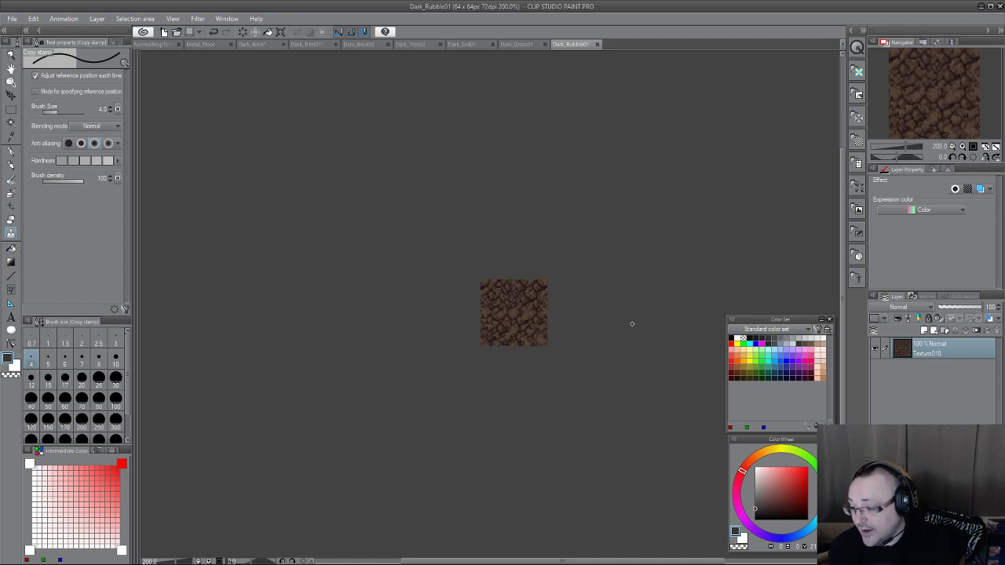
scroll(513, 291, "up", 3)
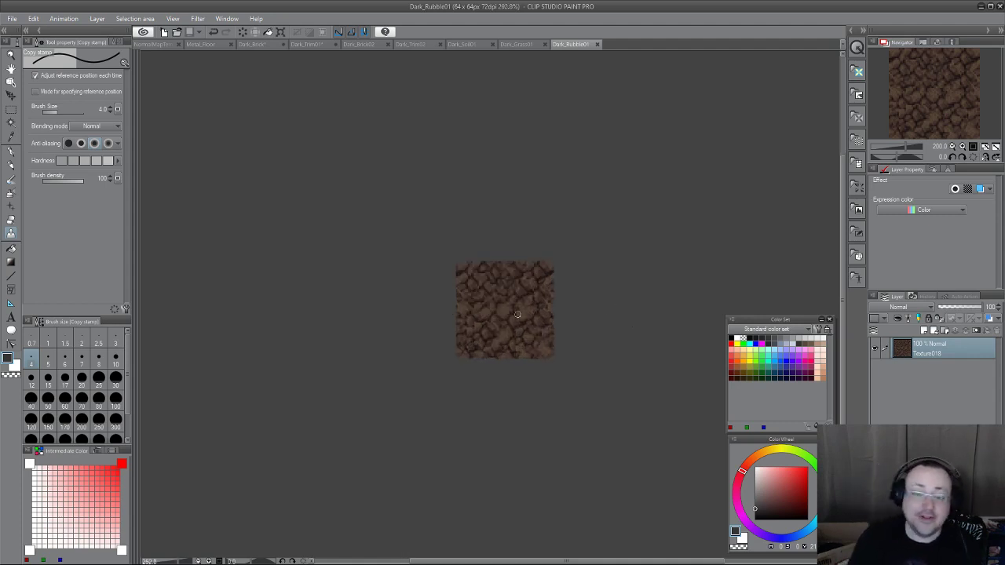
scroll(503, 294, "up", 1)
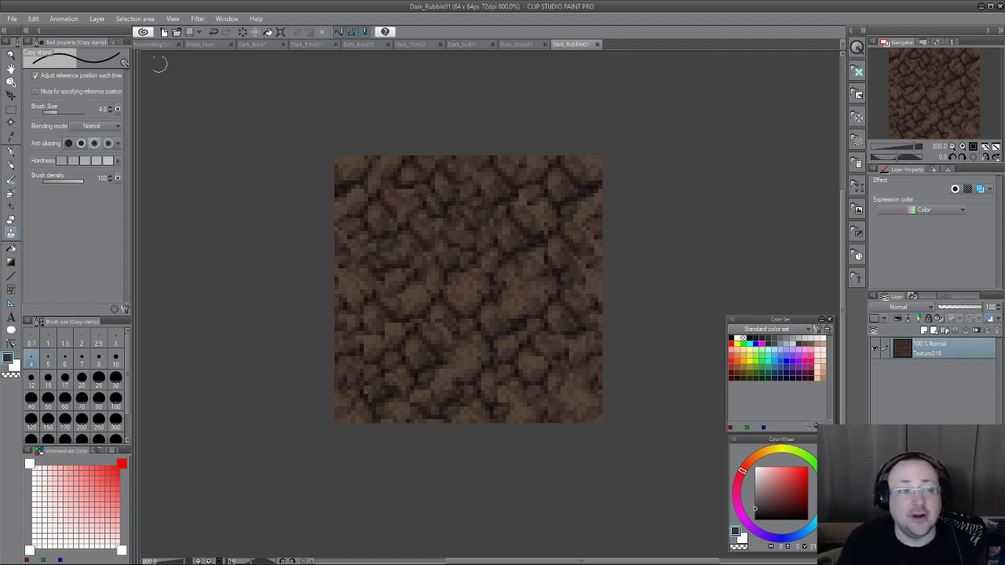
Show the normal map layer N of the Dark_Brick texture, hide it again and select the layer below Base Copy
left_click(263, 44)
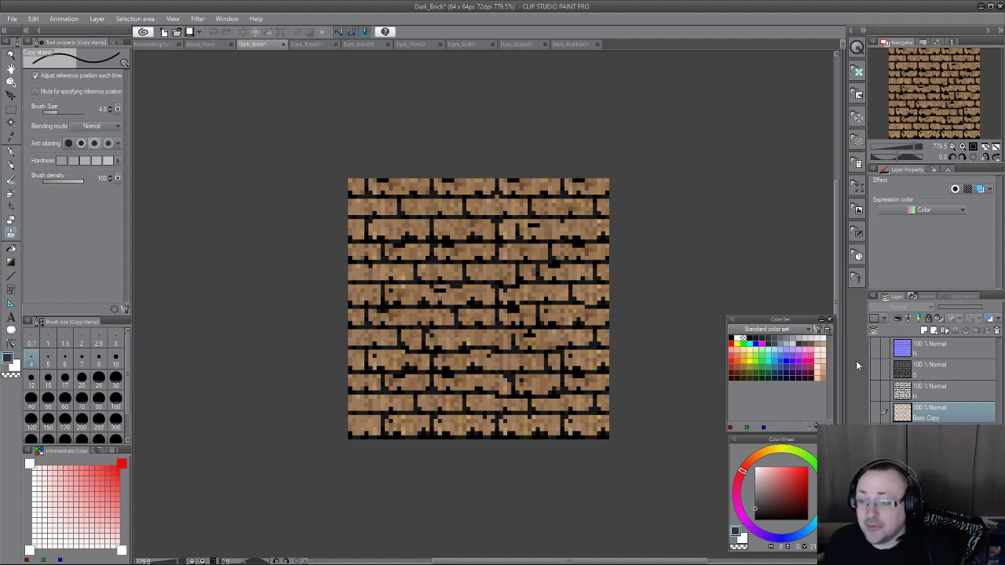
left_click(876, 348)
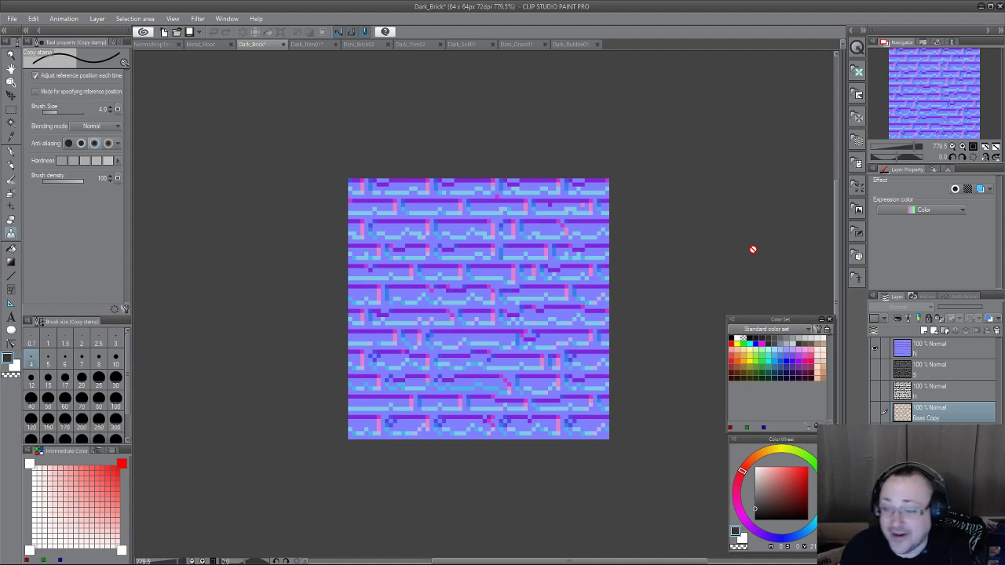
left_click(876, 348)
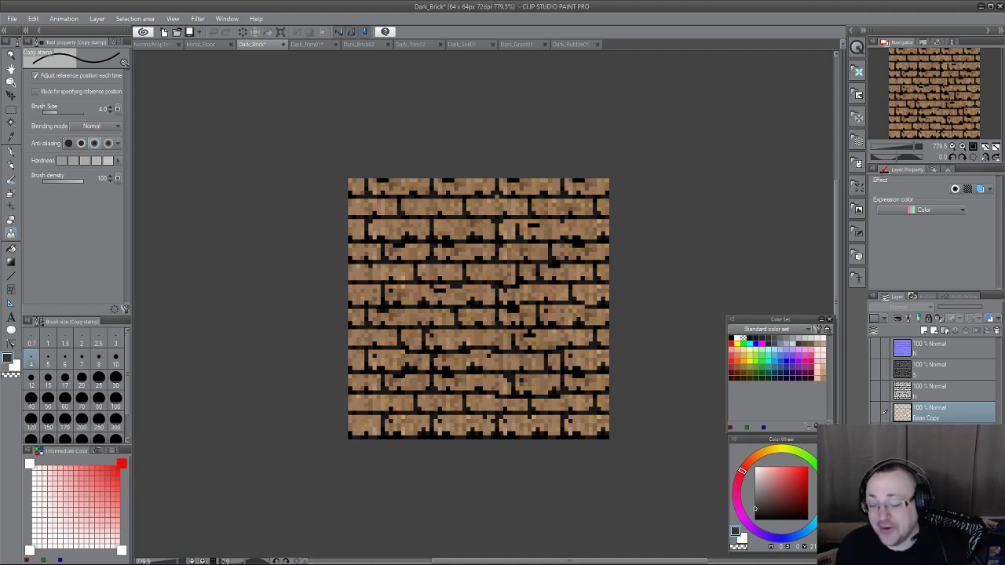
left_click(947, 430)
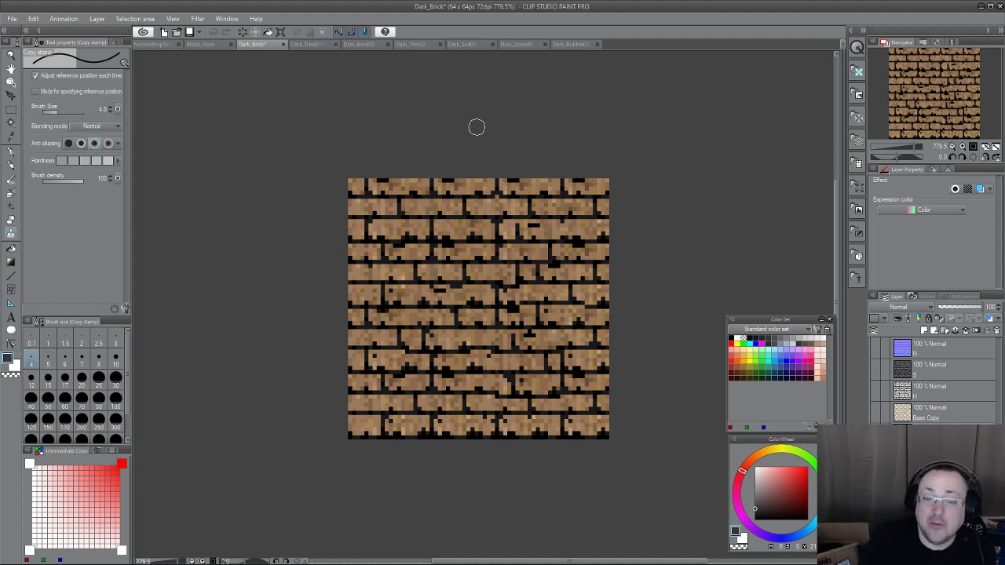
Save the Dark_Trim01 and Dark_Brick textures
left_click(306, 45)
left_click(12, 19)
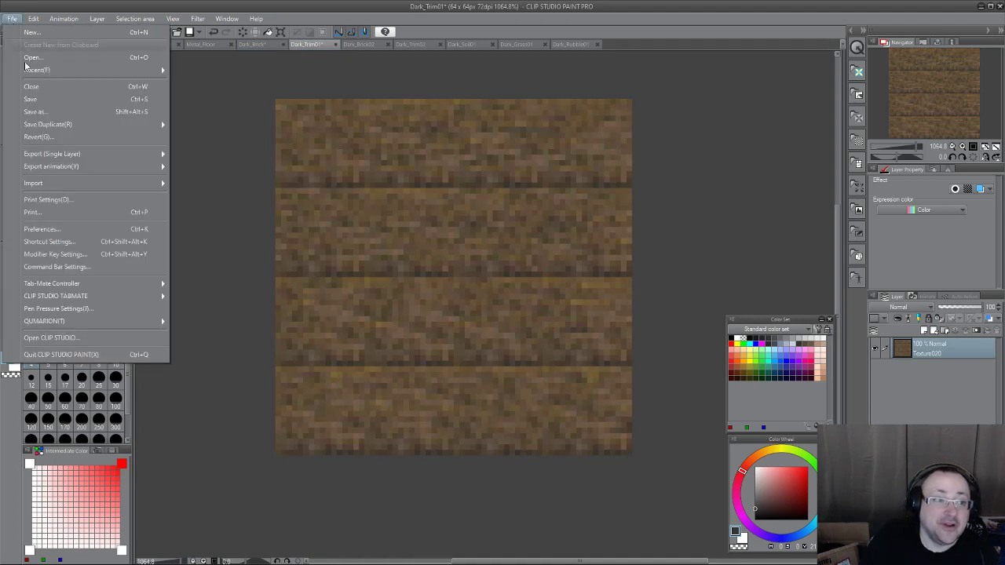
left_click(40, 100)
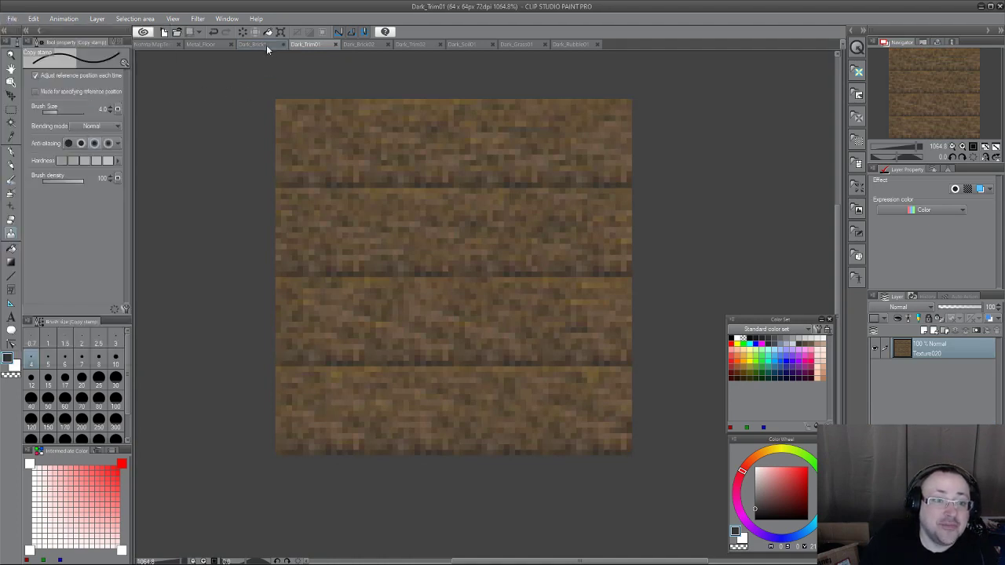
left_click(263, 44)
left_click(12, 19)
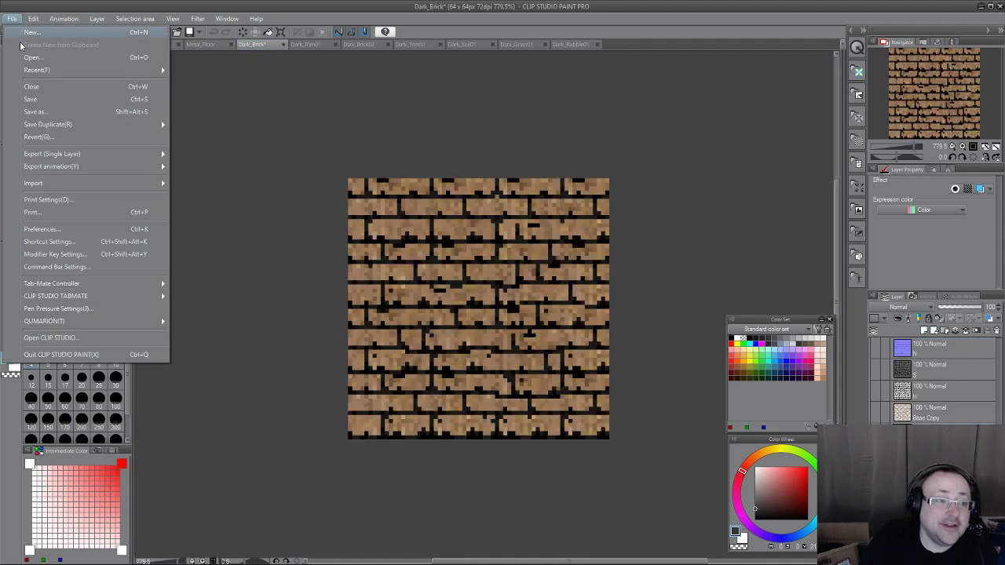
left_click(46, 98)
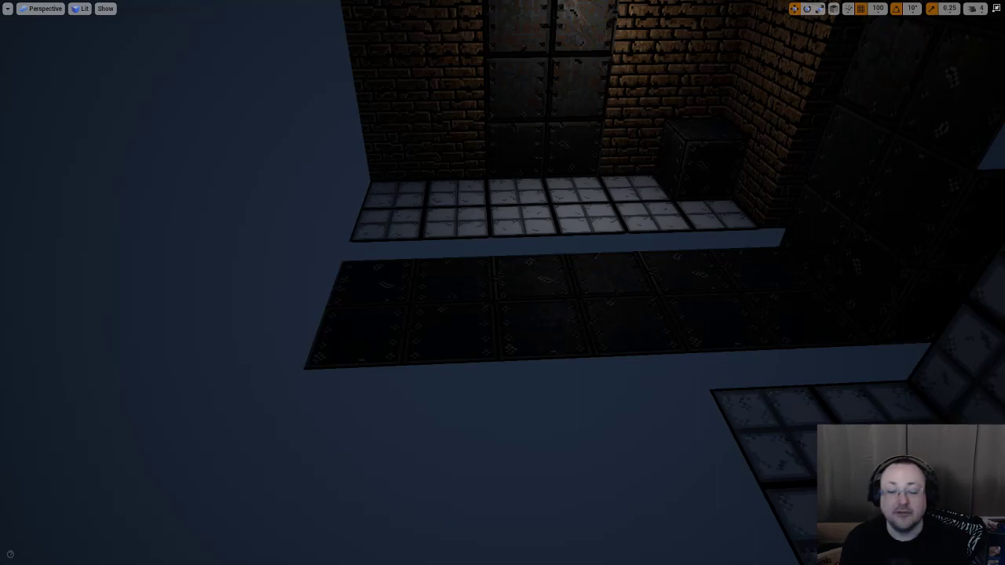
In Unreal Engine, examine the lighting on the brick walls, metal panels and pale floor tiles from near and far
key("w")
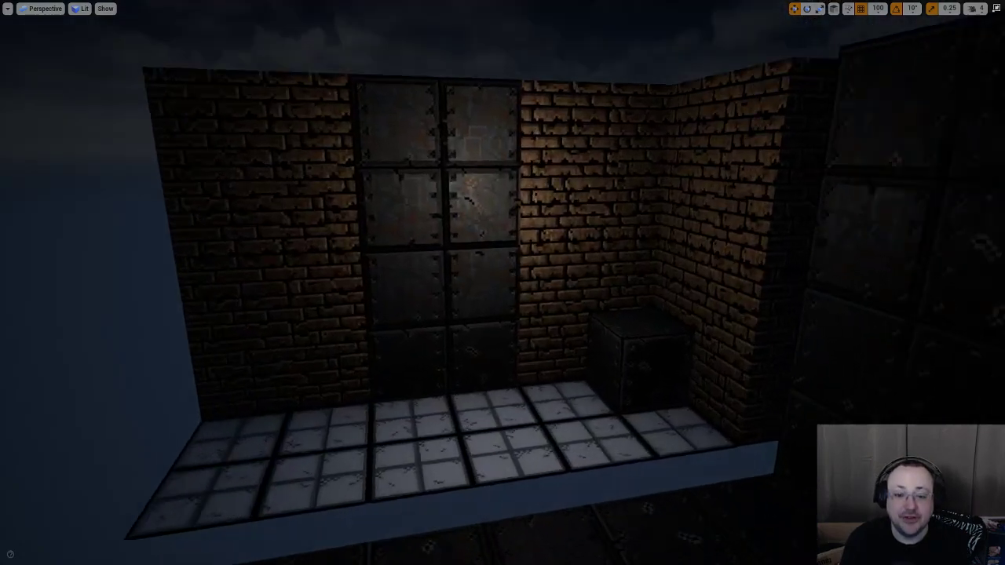
key("s")
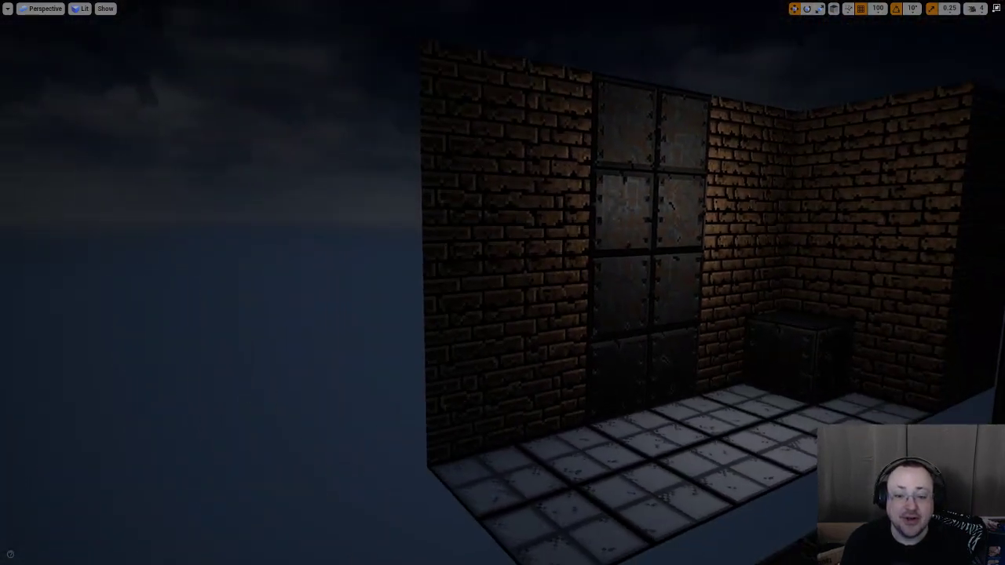
key("w")
key("a")
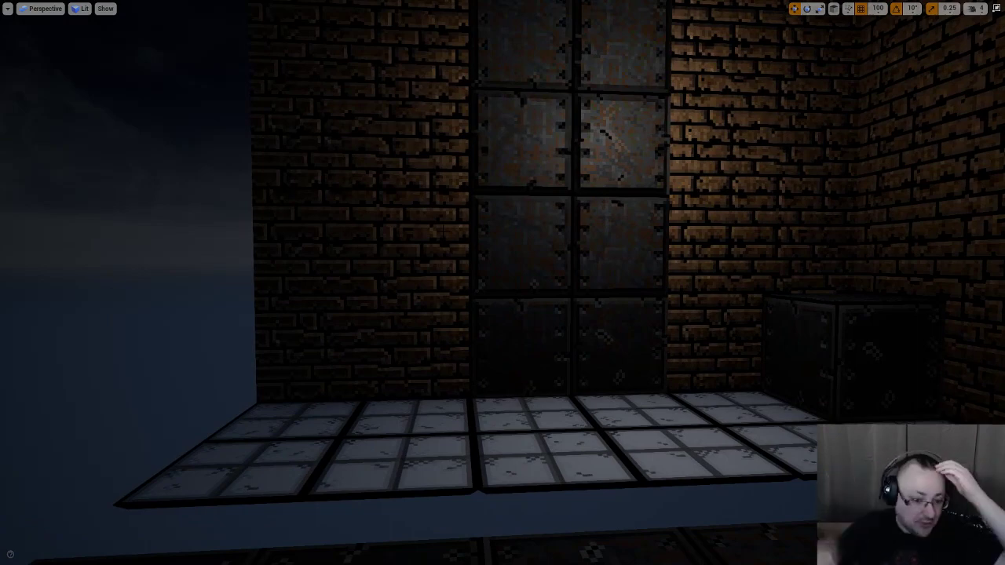
right_click(443, 231)
key("s")
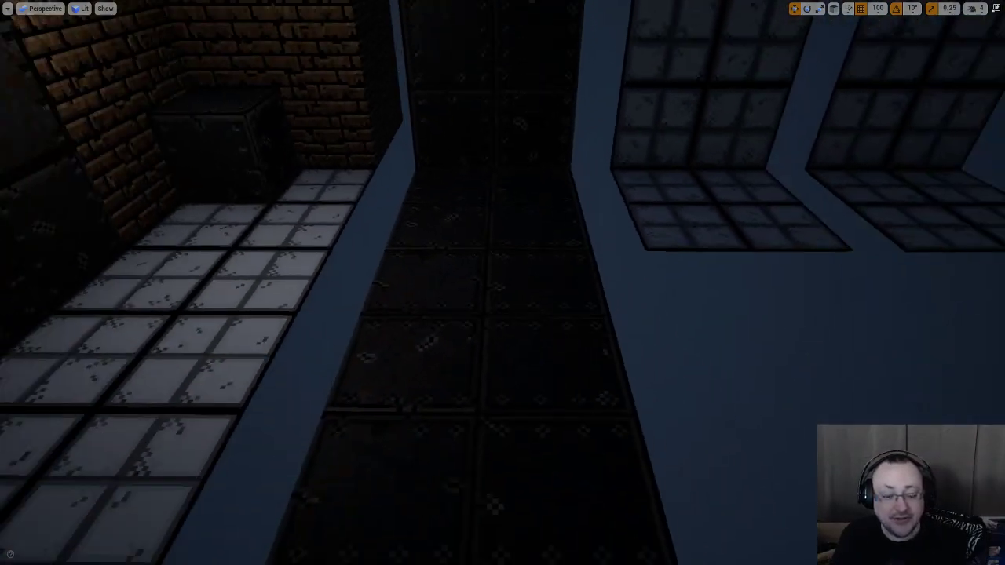
key("a")
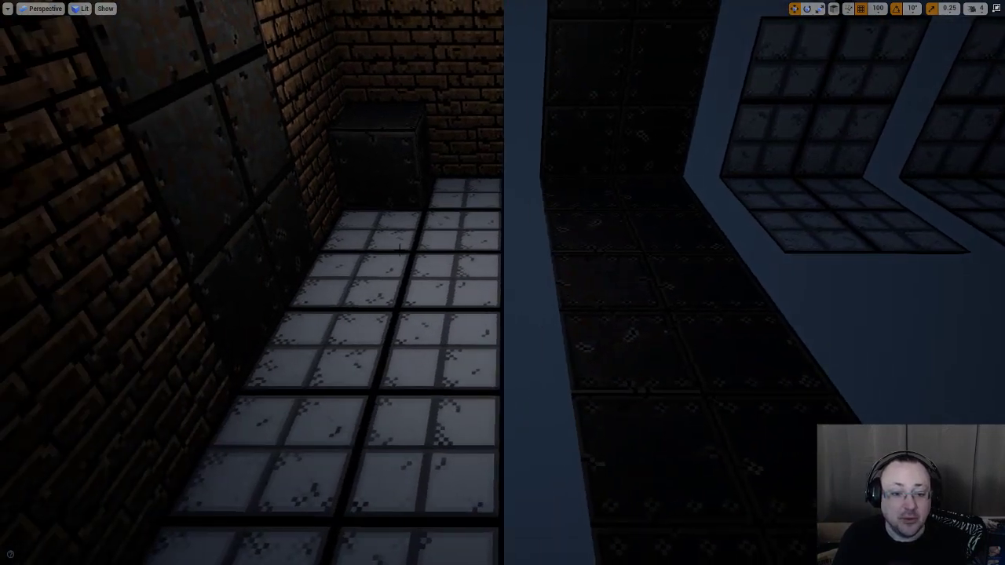
key("d")
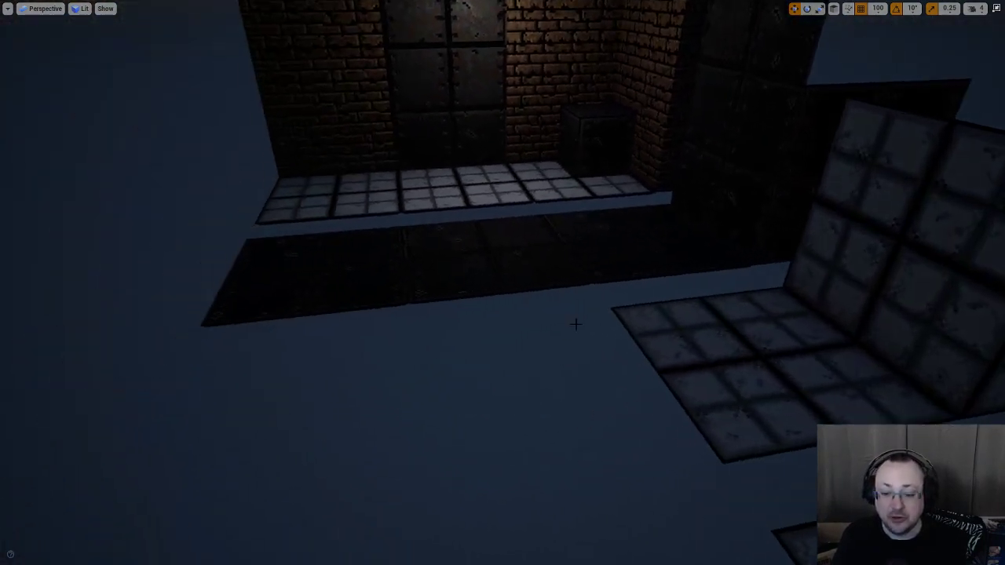
Compare how the pale tiled floor and the dark metal floor catch the light from changing angles beside the brick wall
right_click(576, 325)
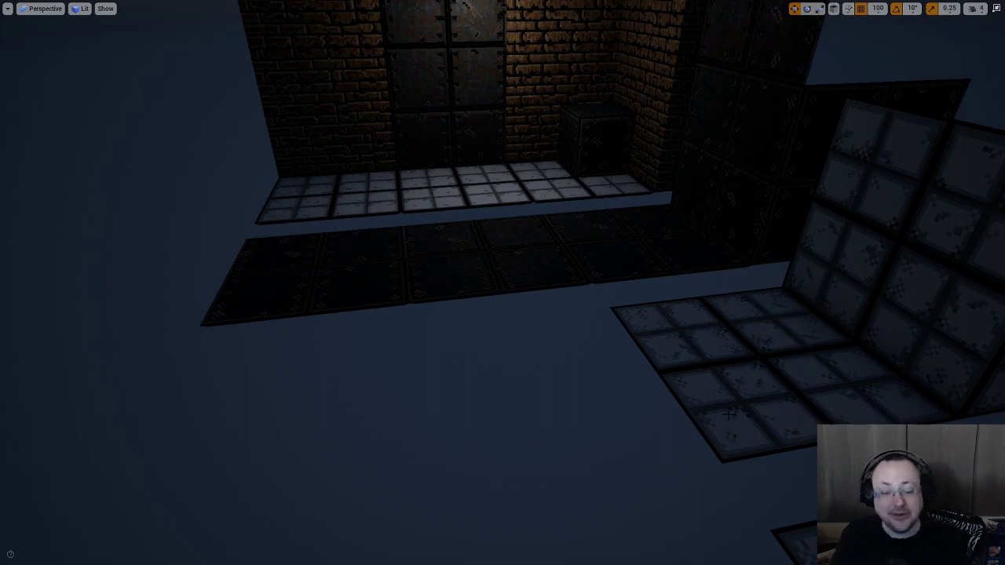
right_click(650, 378)
key("w")
key("a")
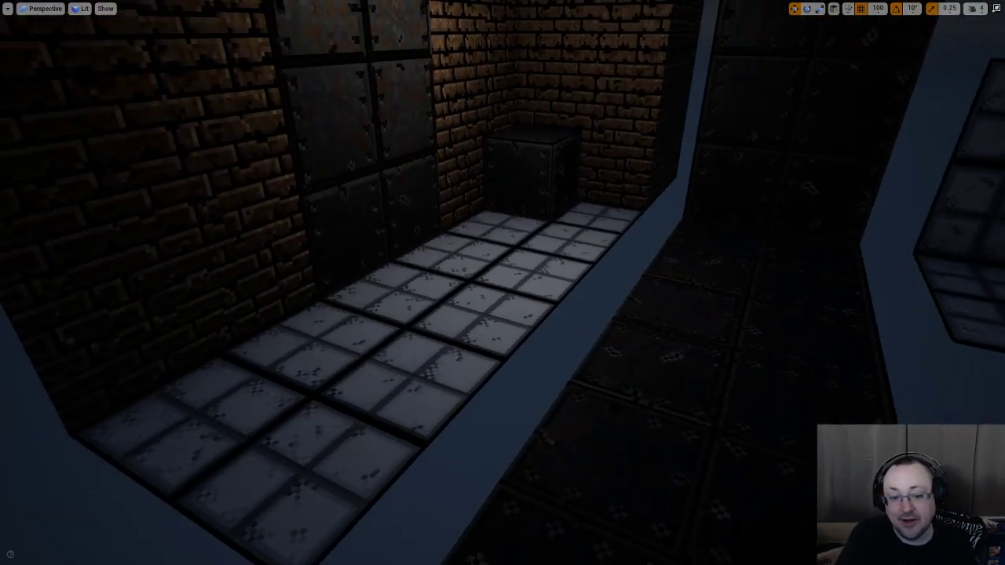
key("d")
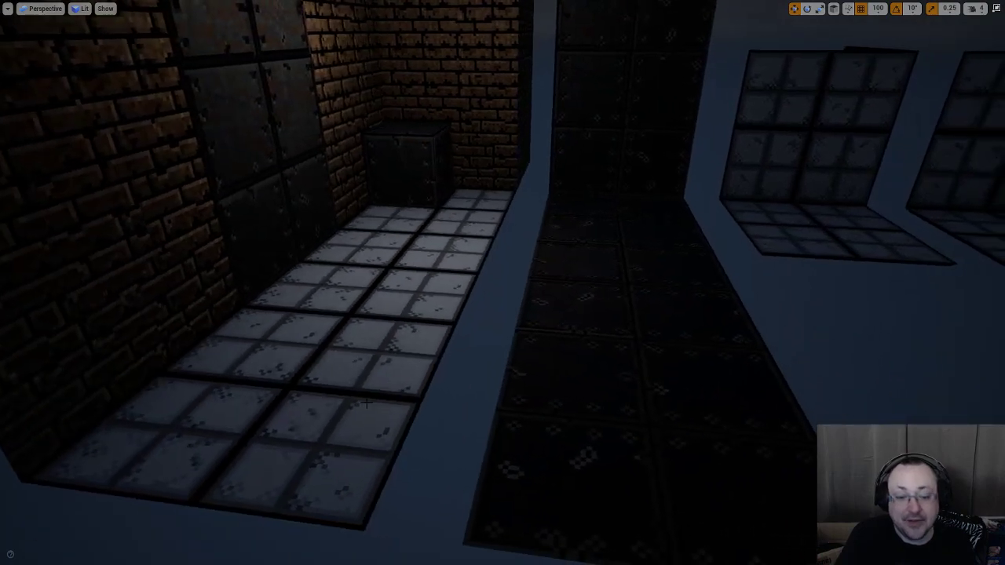
right_click(419, 346)
key("d")
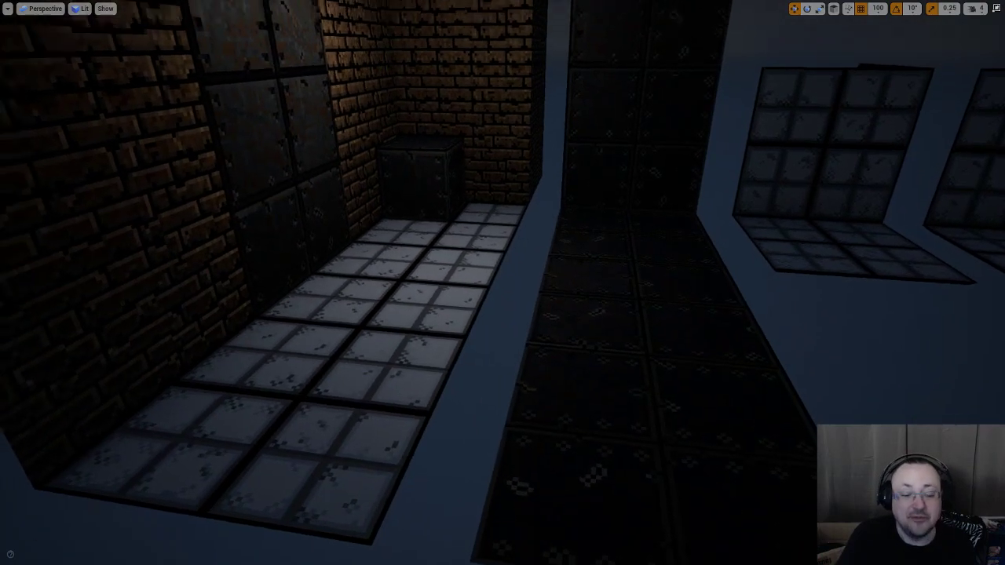
key("w")
key("s")
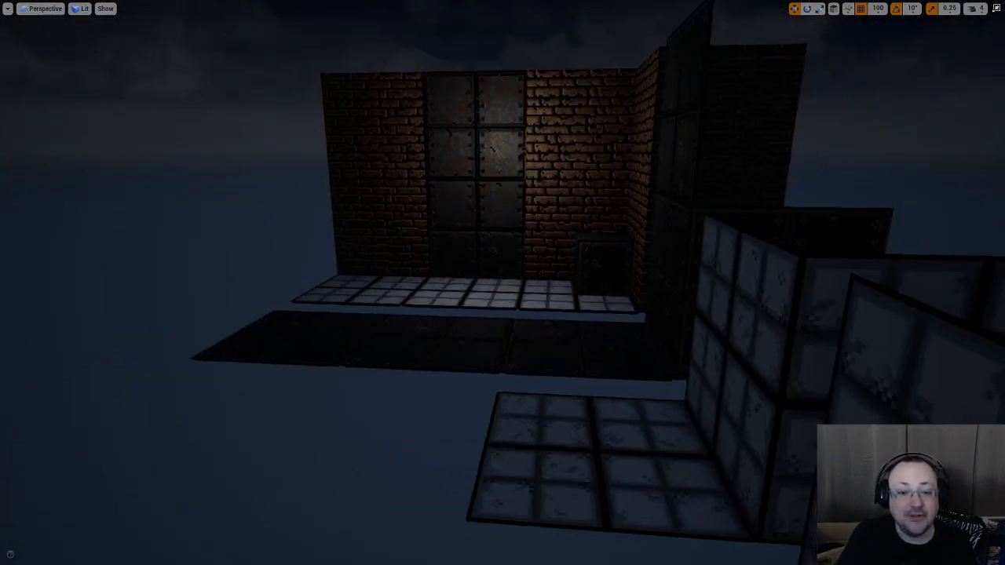
View the whole textured room from a distance, the brick wall up close and the freestanding pale tile panels
key("a")
key("a")
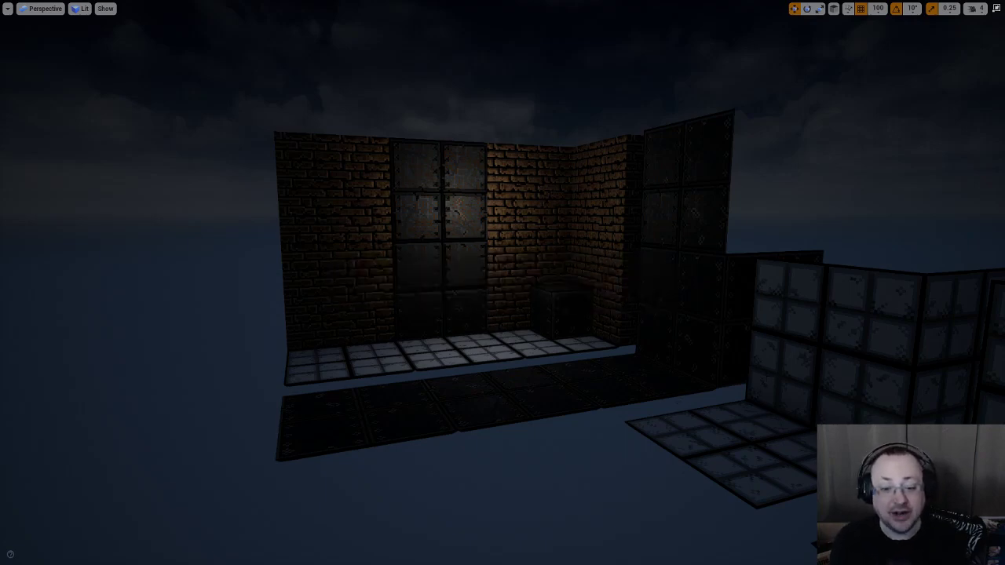
key("w")
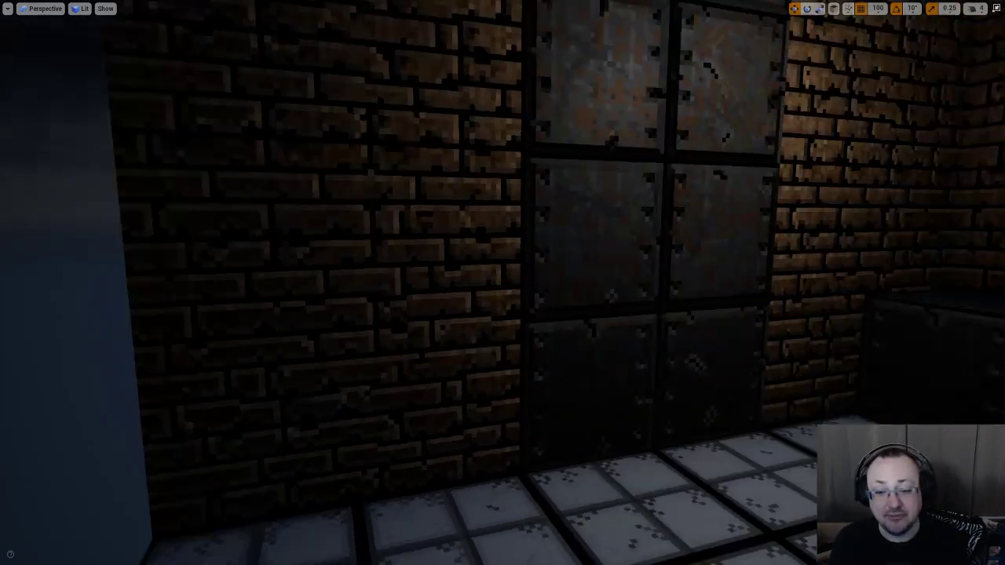
key("w")
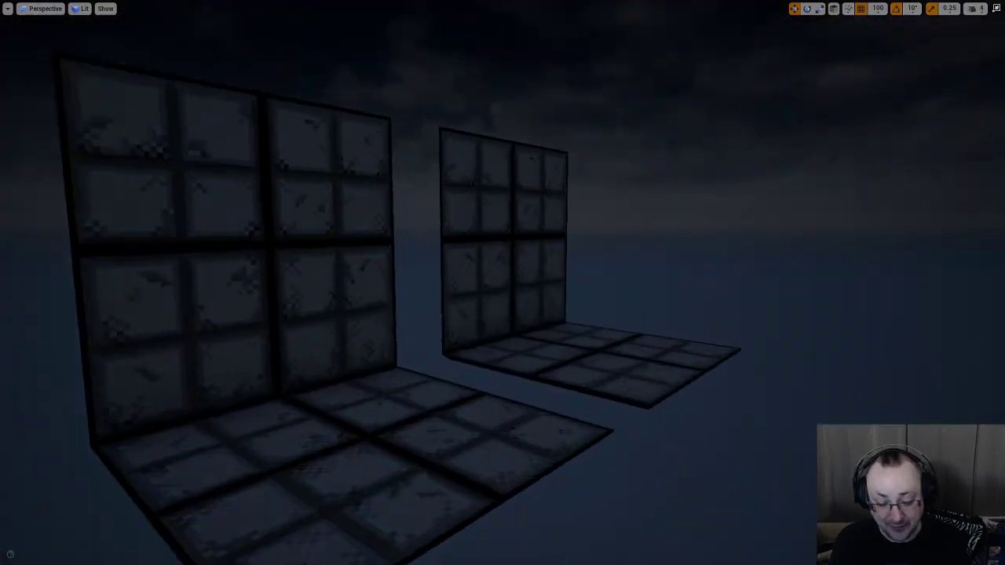